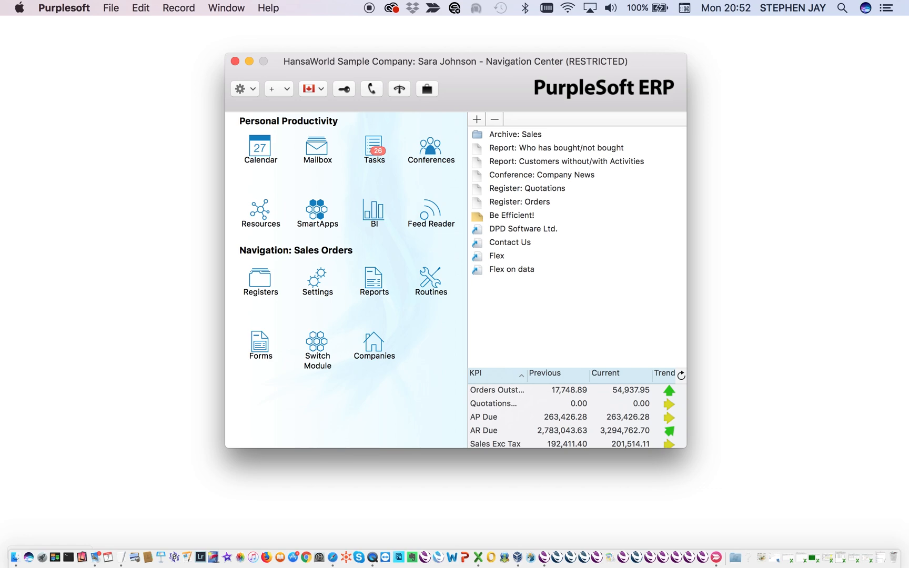
Step: Switch to the Quotations module and open its Quotations register
click(315, 345)
text(quo)
key(Return)
click(264, 284)
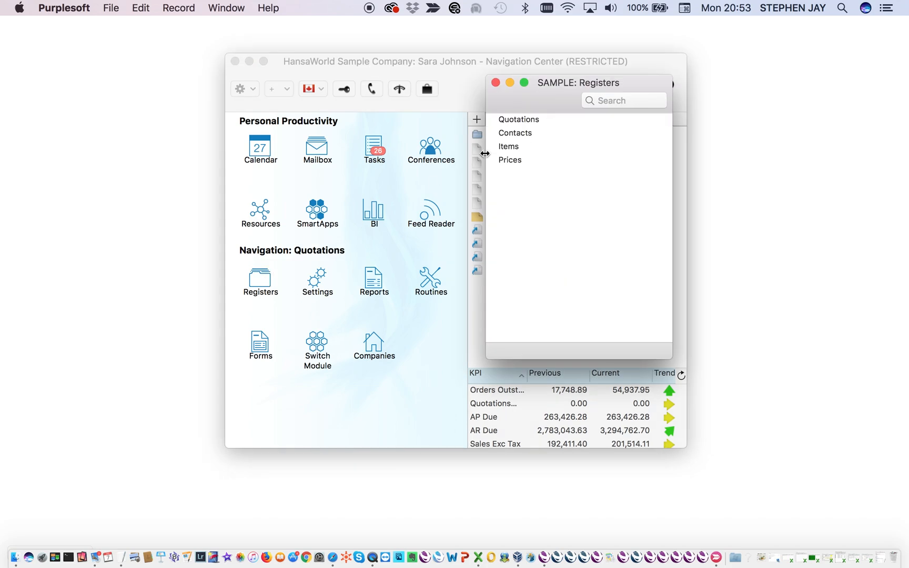
double_click(534, 119)
Step: Start a new quotation and look up customers matching "music"
click(765, 83)
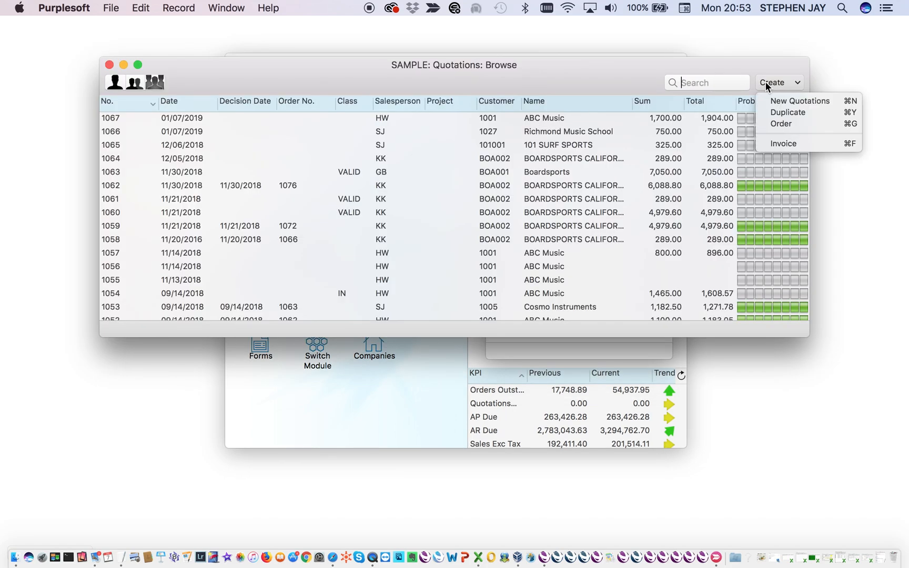
click(767, 100)
text(music)
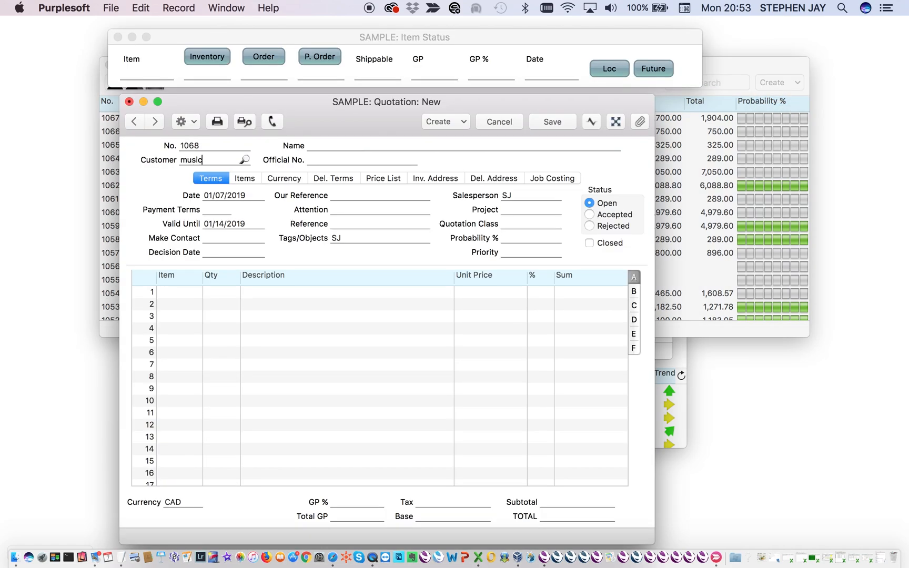
key(Tab)
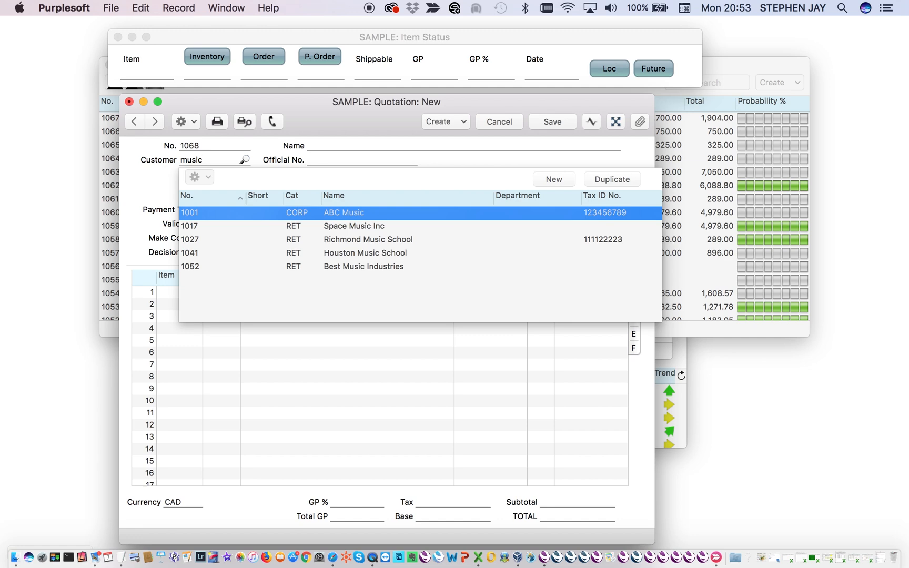
Step: Look up customers matching "vancouver" and assign ABC Music as the quotation's customer
key(BackSpace)
key(BackSpace)
key(BackSpace)
key(BackSpace)
key(BackSpace)
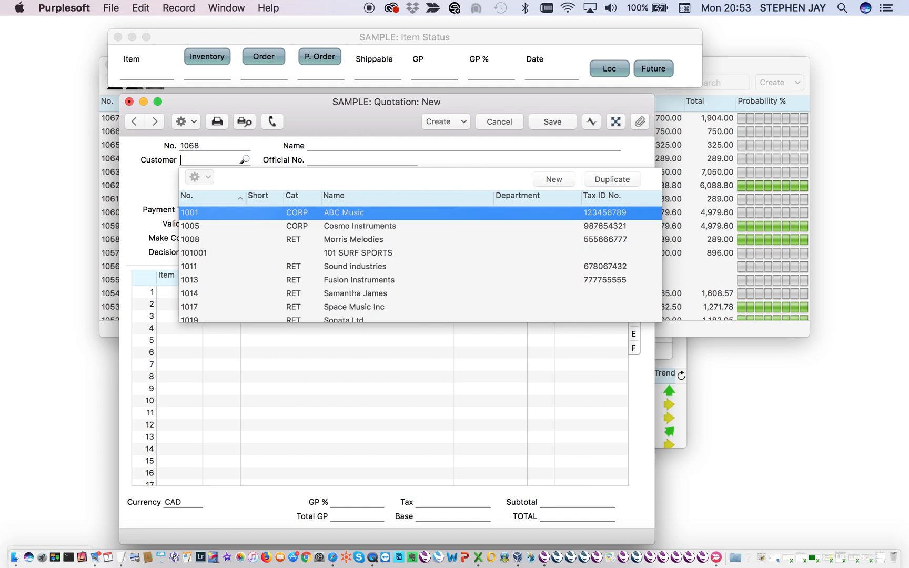
text(vancouver)
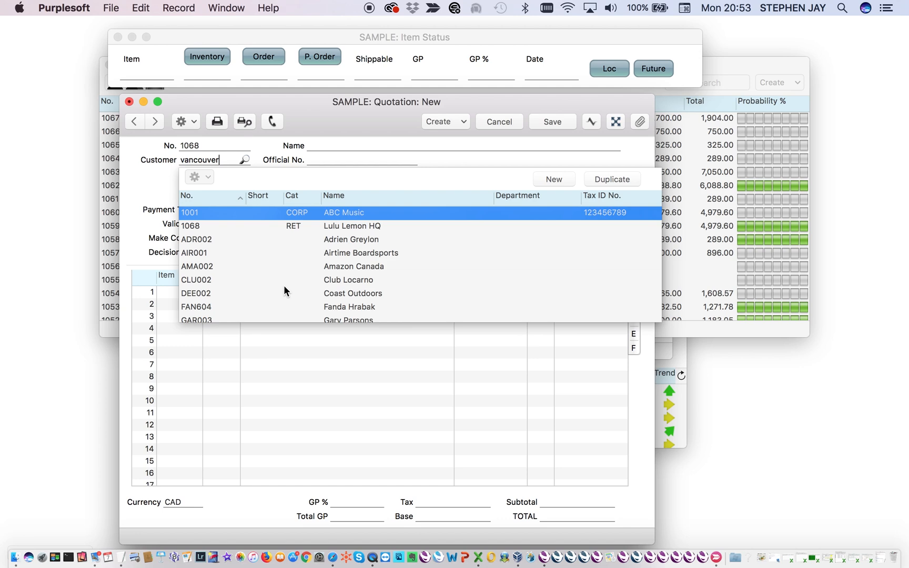
key(Return)
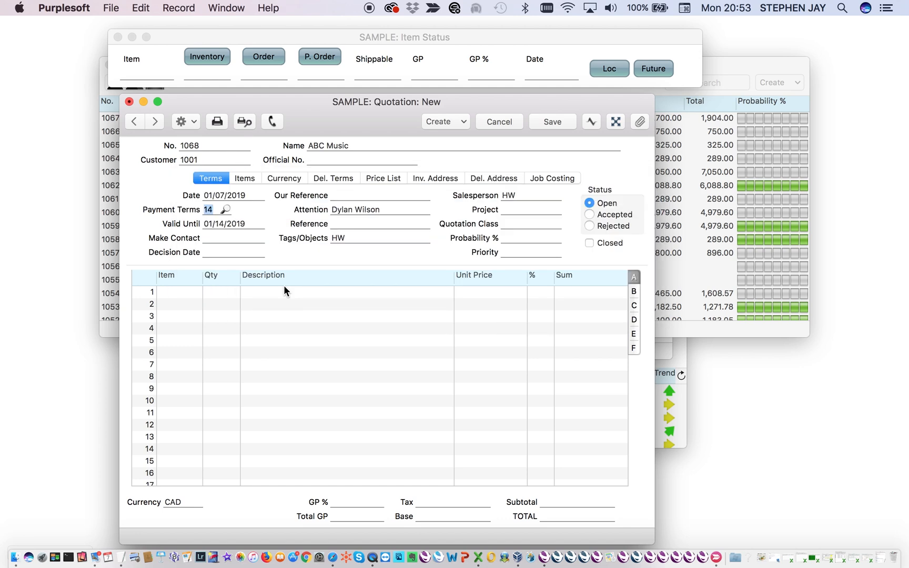
Step: Search the items for "flute" and for "keyb" from the quotation's first row
click(184, 288)
text(flute)
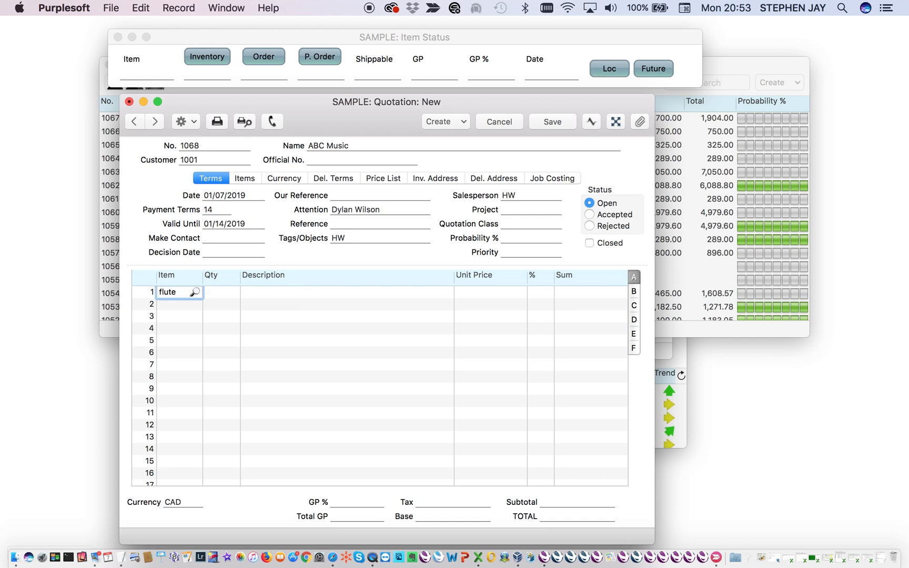
key(Tab)
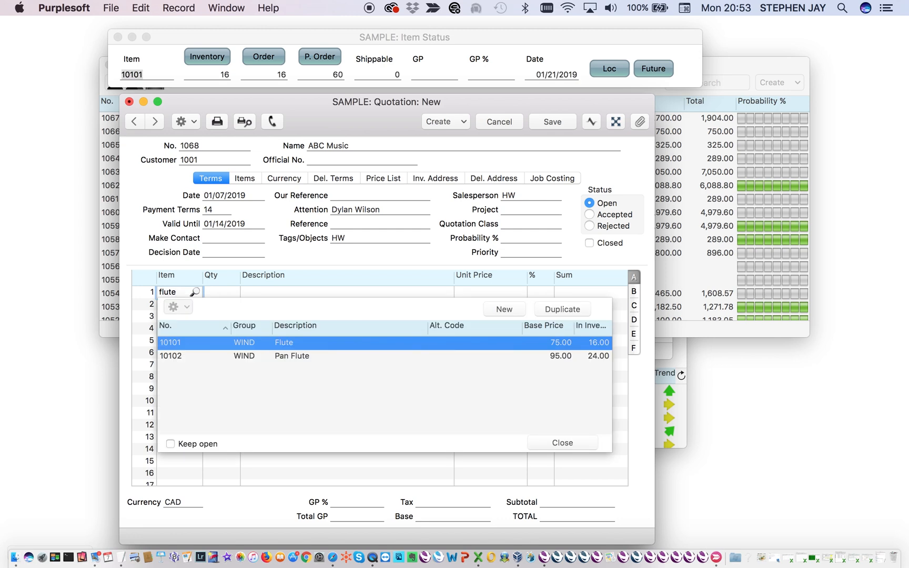
key(BackSpace)
key(BackSpace)
key(BackSpace)
key(BackSpace)
key(BackSpace)
text(keyb)
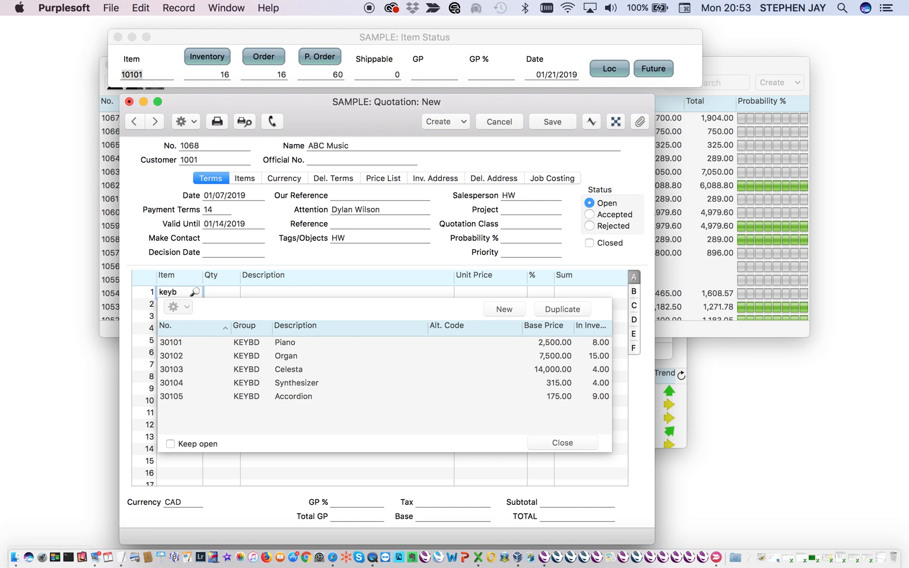
Step: Enter item 10101 (Flute) in the quotation's first row with a quantity of 10
key(BackSpace)
key(BackSpace)
key(BackSpace)
key(BackSpace)
text(10101)
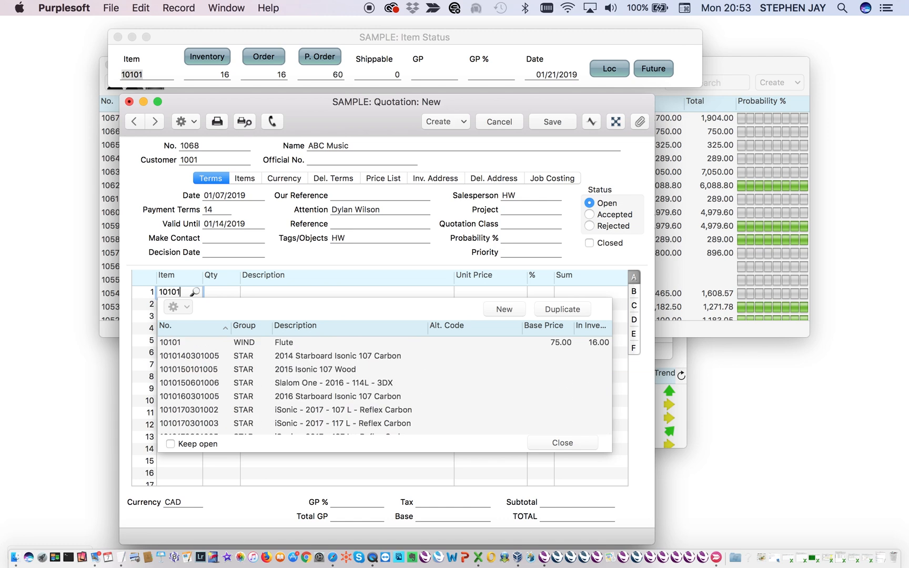
key(Down)
key(Return)
text(0)
Step: Add item 10102 (Pan Flute) with a quantity of 10 in the second row and save the quotation
click(167, 312)
text(10102)
key(Tab)
text(0)
key(Tab)
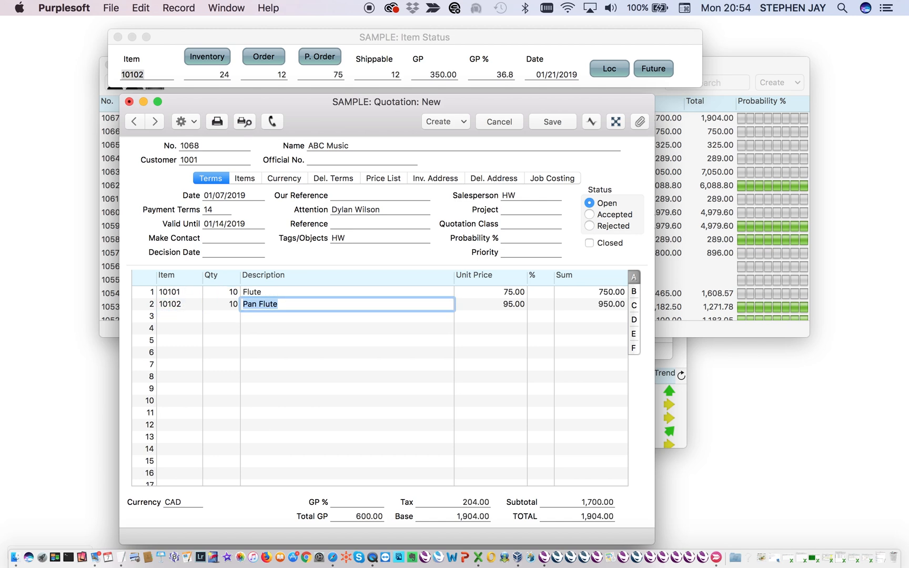
click(551, 121)
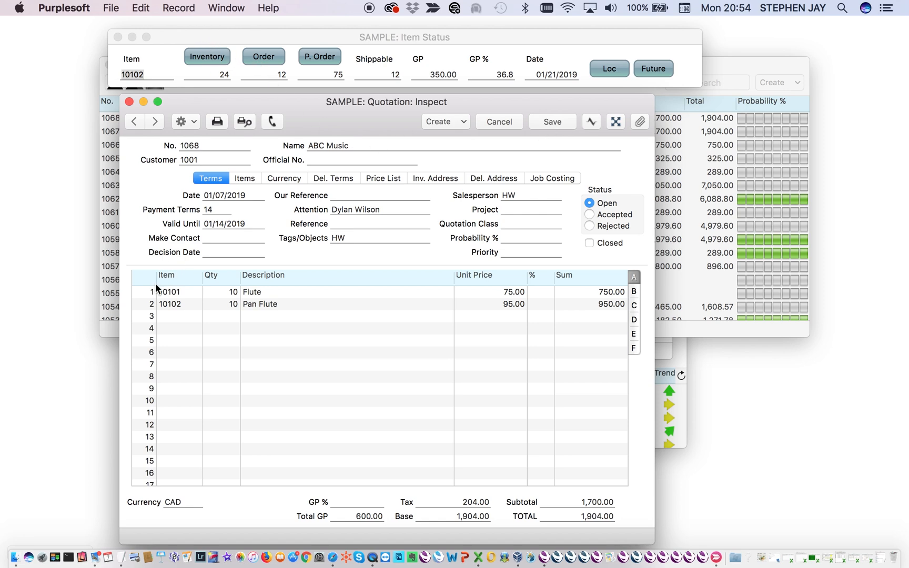
Step: Check item 10101's status by location and its outstanding purchase orders, opening the first purchase order listed
click(174, 292)
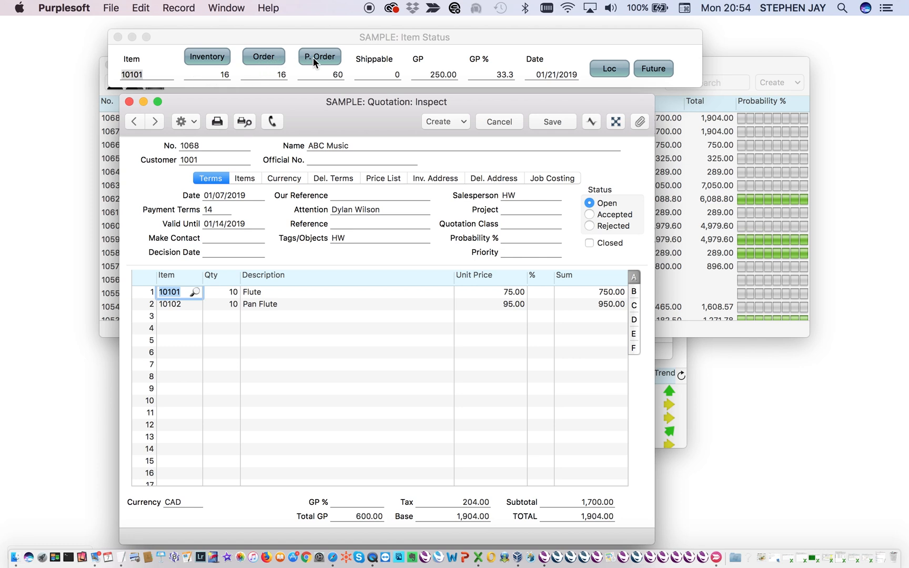
click(613, 69)
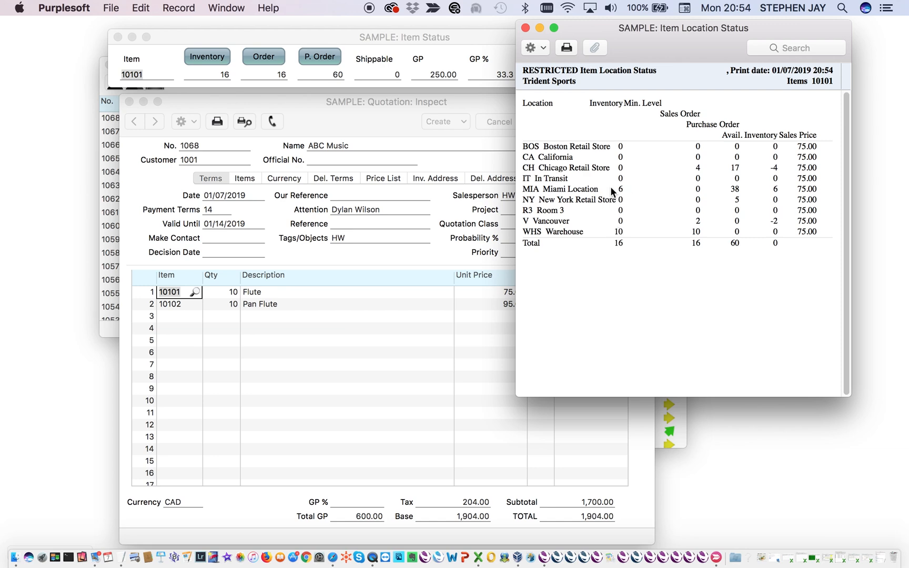
click(525, 28)
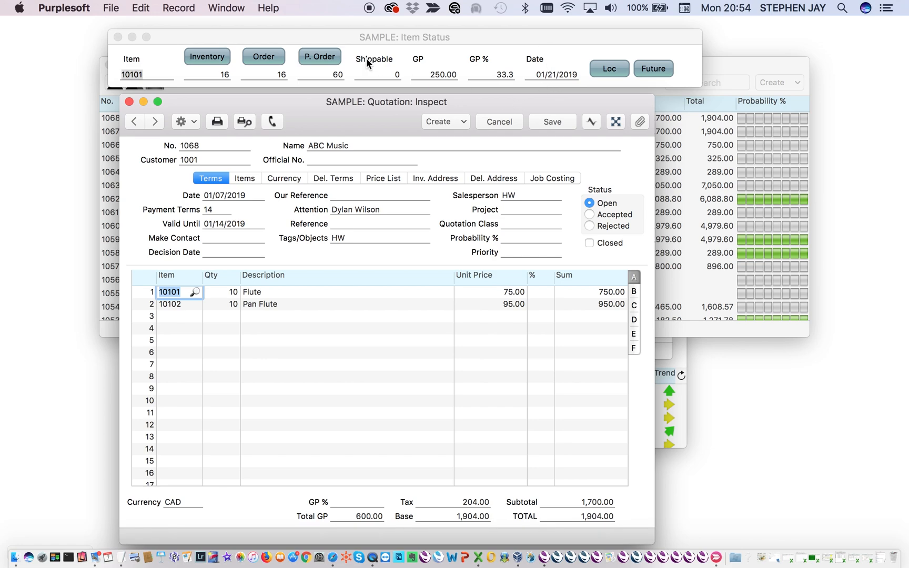
click(320, 54)
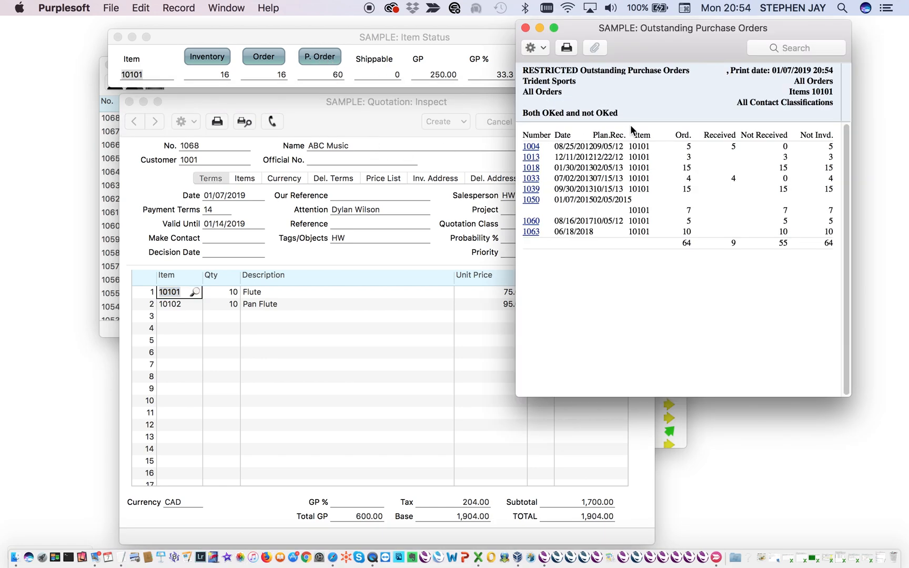
click(531, 147)
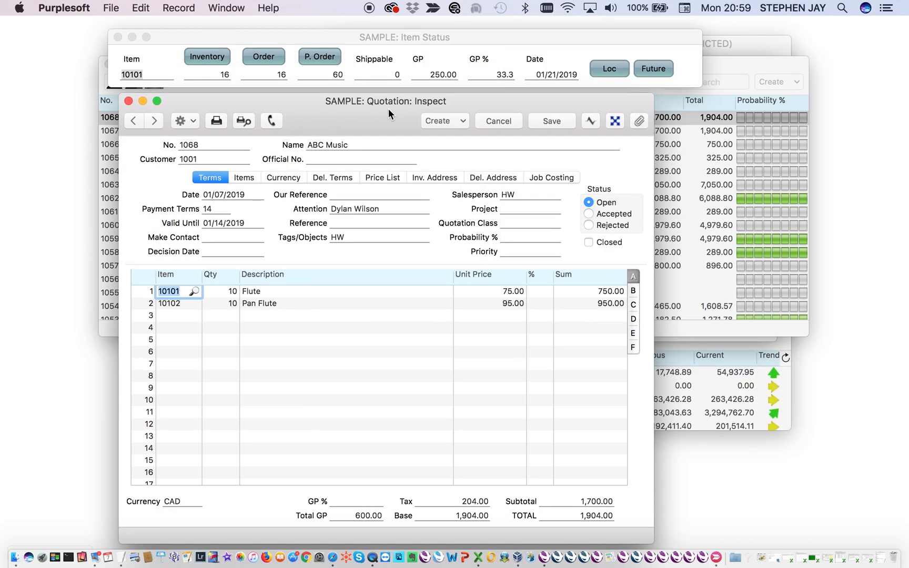
Step: Create an email to the customer from the ABC Music quotation
click(448, 122)
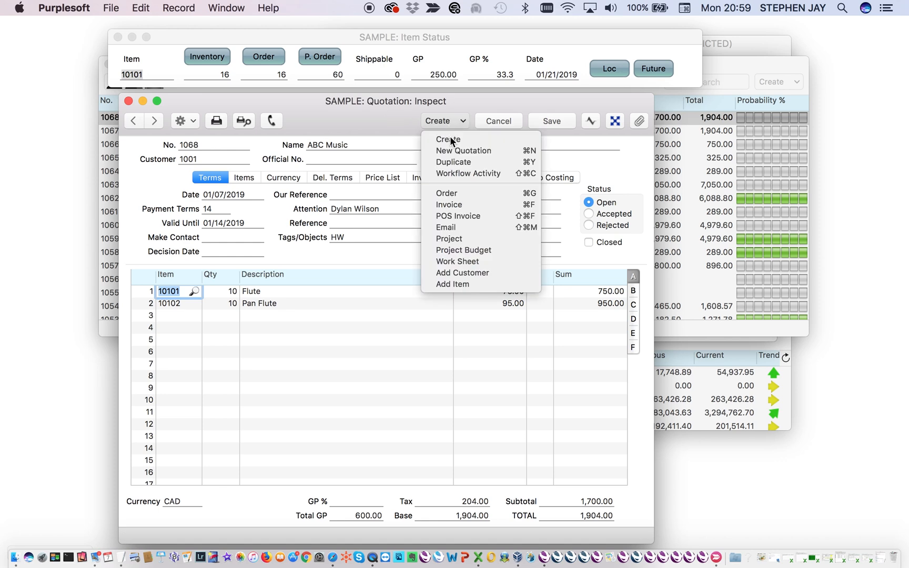
click(462, 228)
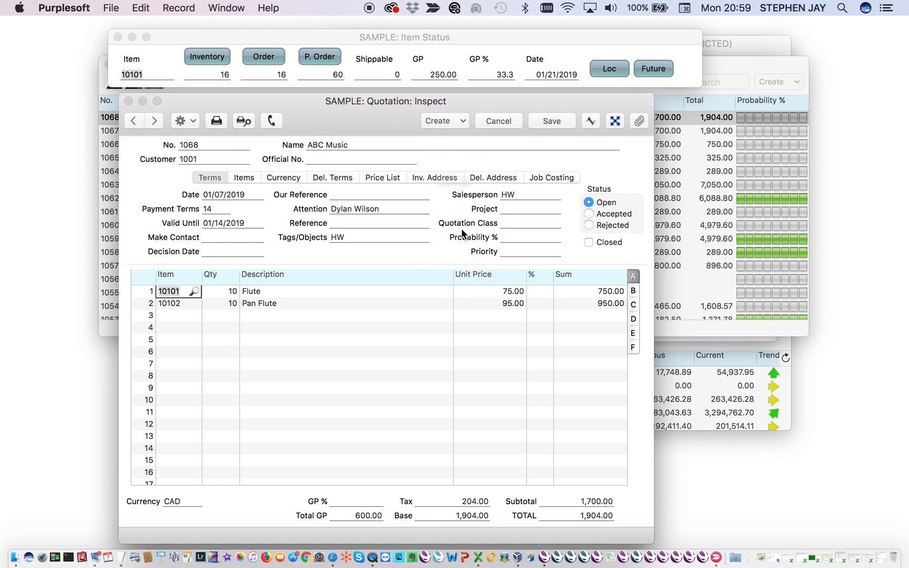
key(Return)
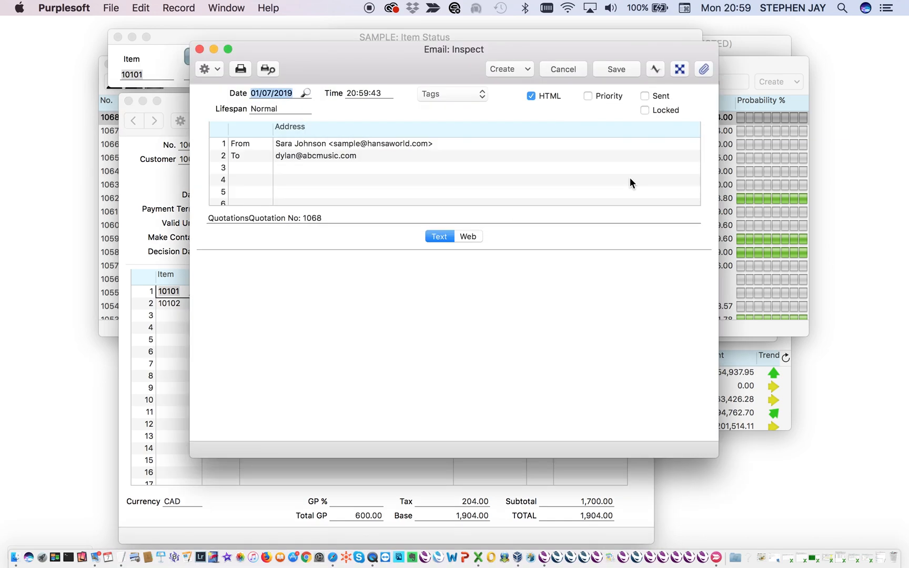
Step: Review the email's linked records and attached documents, opening body.html to read the message text
click(680, 70)
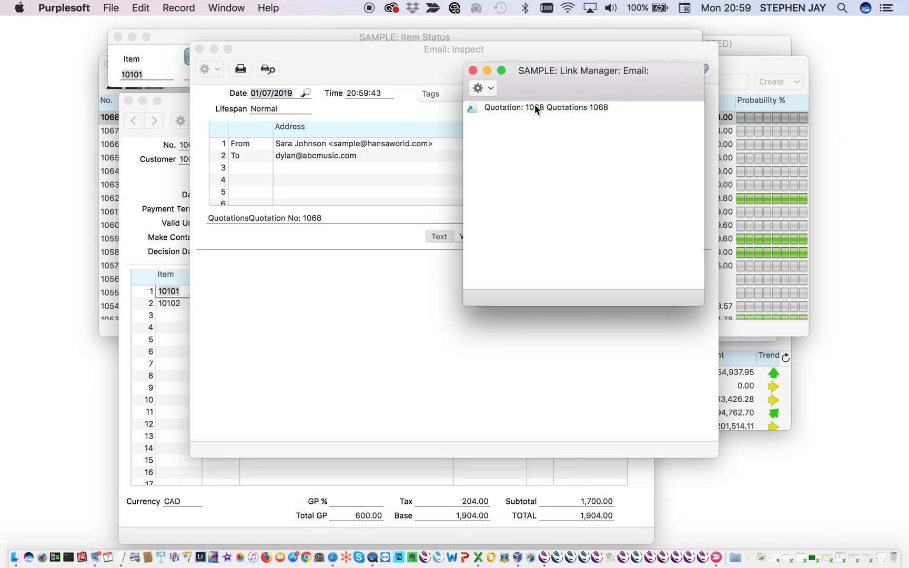
click(472, 70)
click(694, 69)
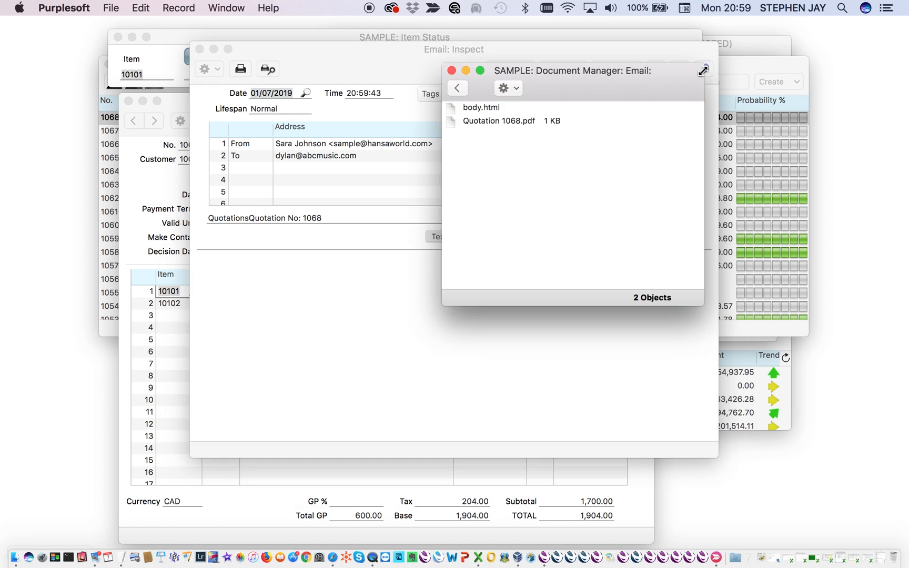
click(497, 109)
click(509, 86)
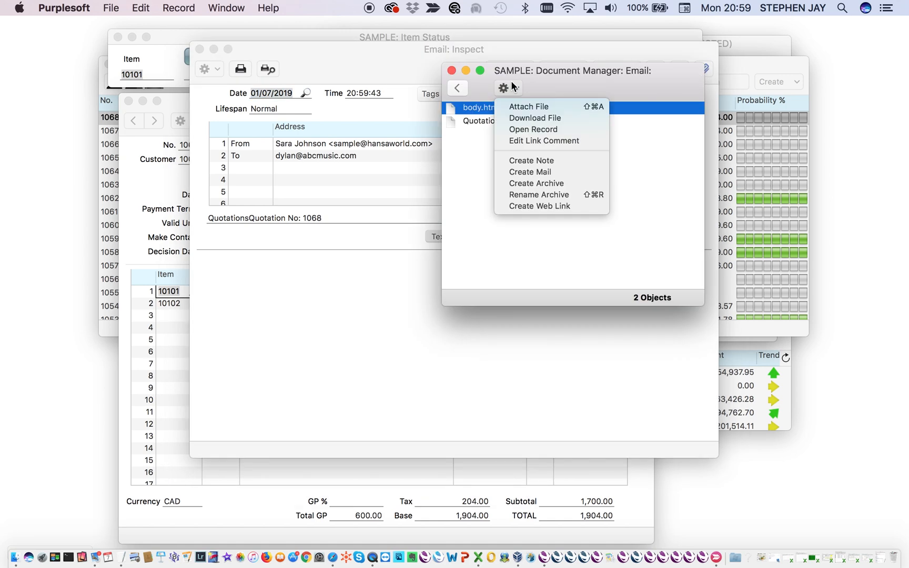
click(515, 129)
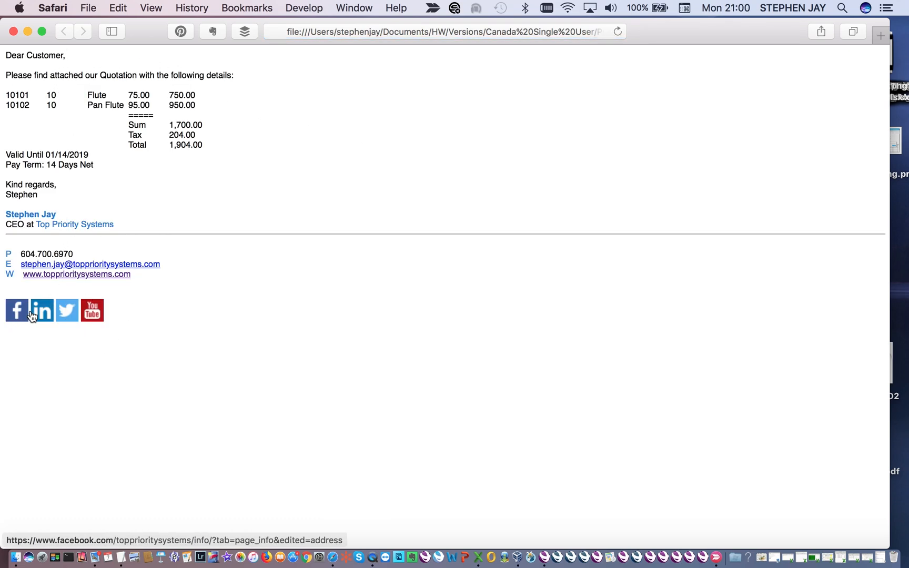
click(13, 31)
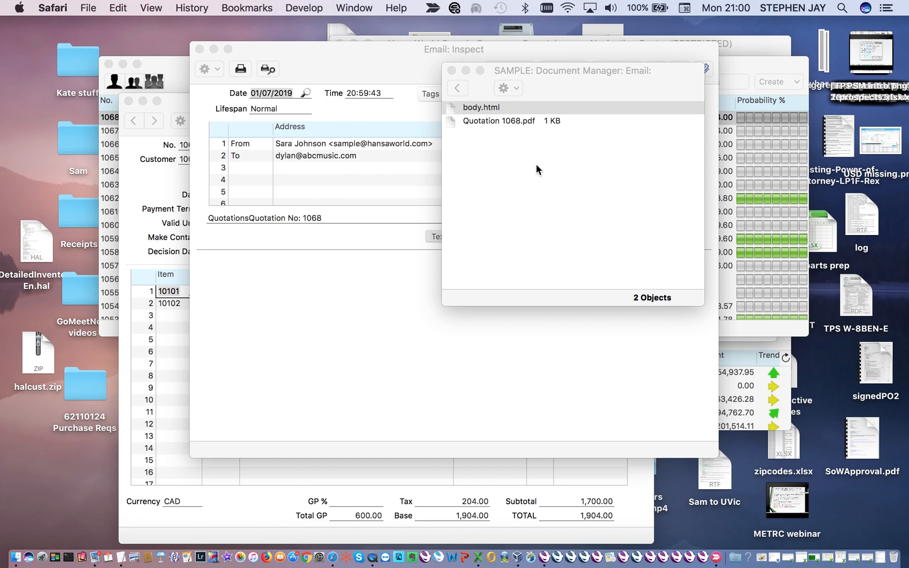
Step: Close the attachments list, mark the email as sent, save it and return to the quotation
click(535, 166)
key(Escape)
click(647, 95)
click(615, 69)
key(Escape)
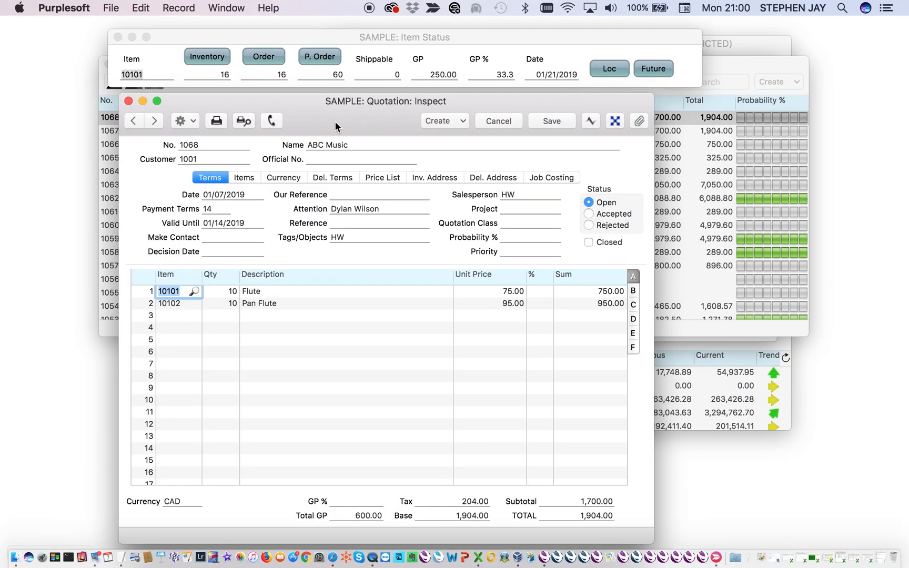
Step: Preview the quotation's printed form at a larger size, and close both the preview and the Item Status window
click(243, 121)
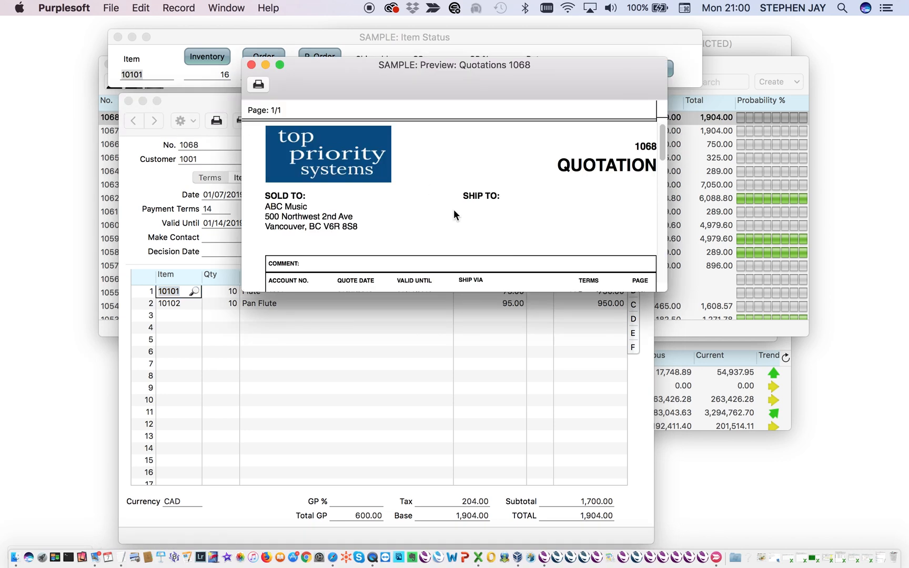
drag(666, 291, 674, 497)
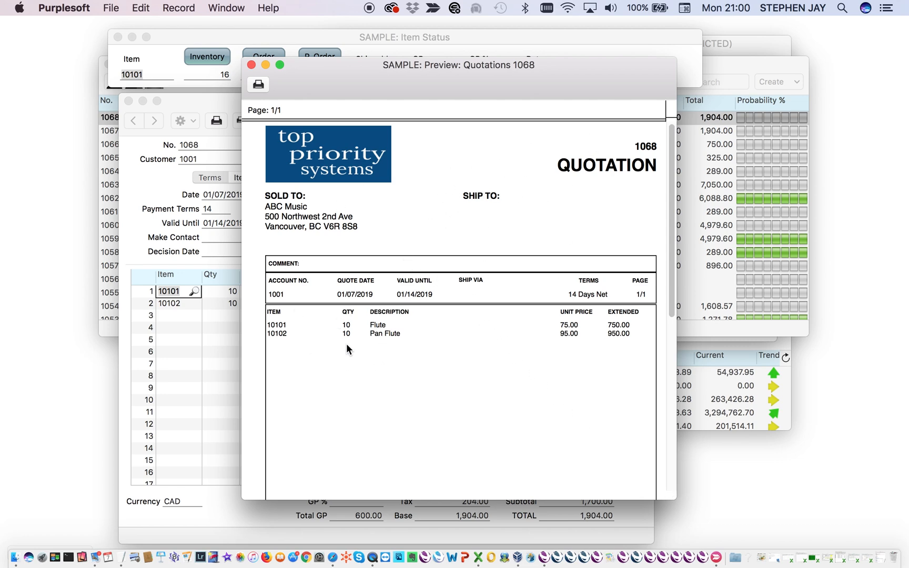
click(251, 65)
click(120, 37)
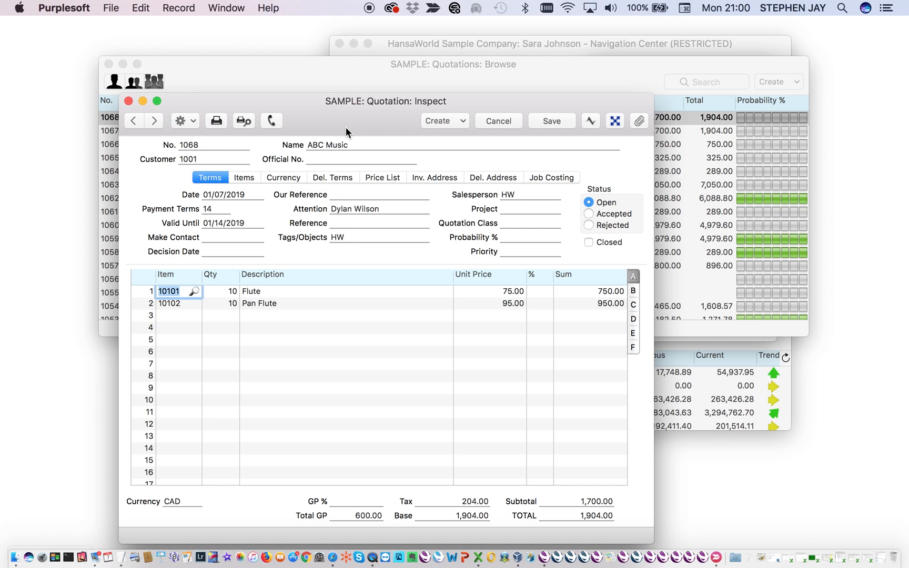
Step: Create an order from the quotation, fill in the customer's order number and save the order
click(444, 122)
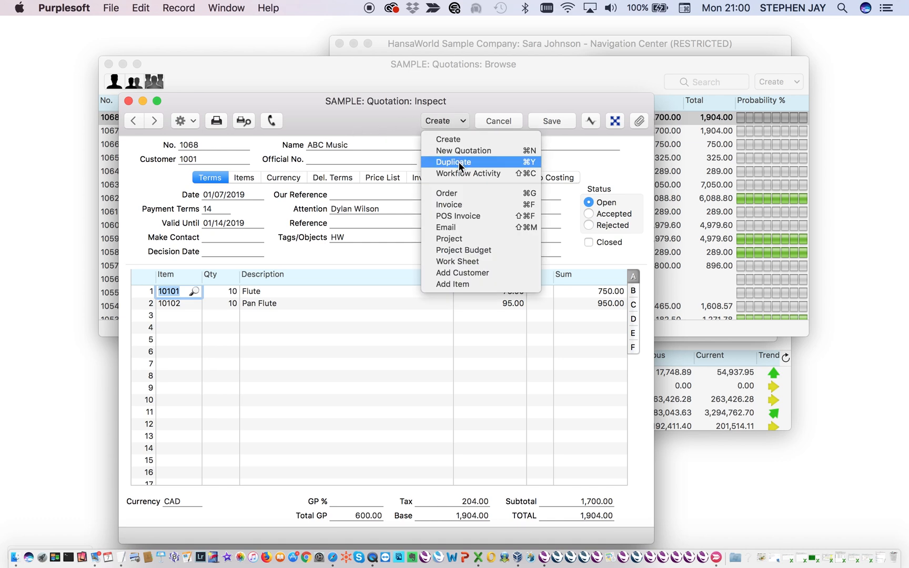
click(464, 194)
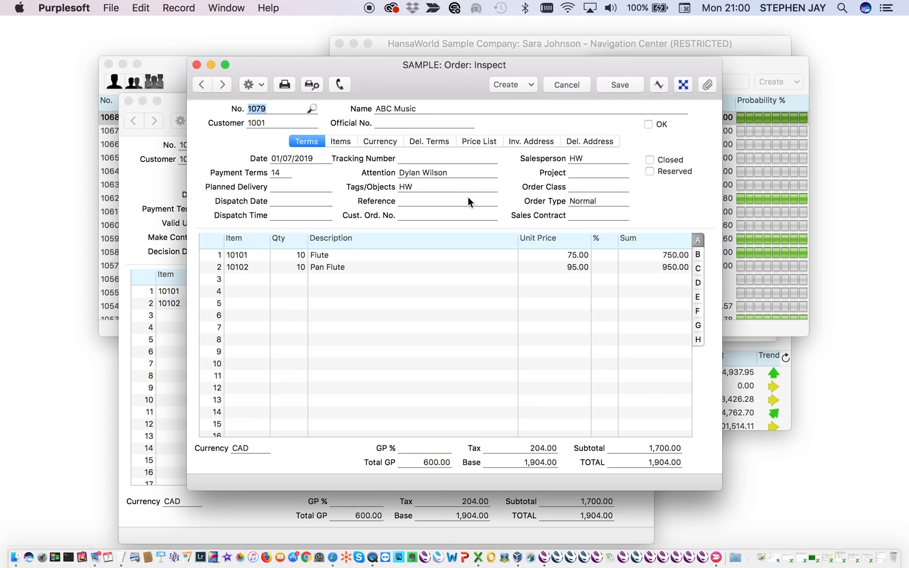
click(419, 215)
text(5645636)
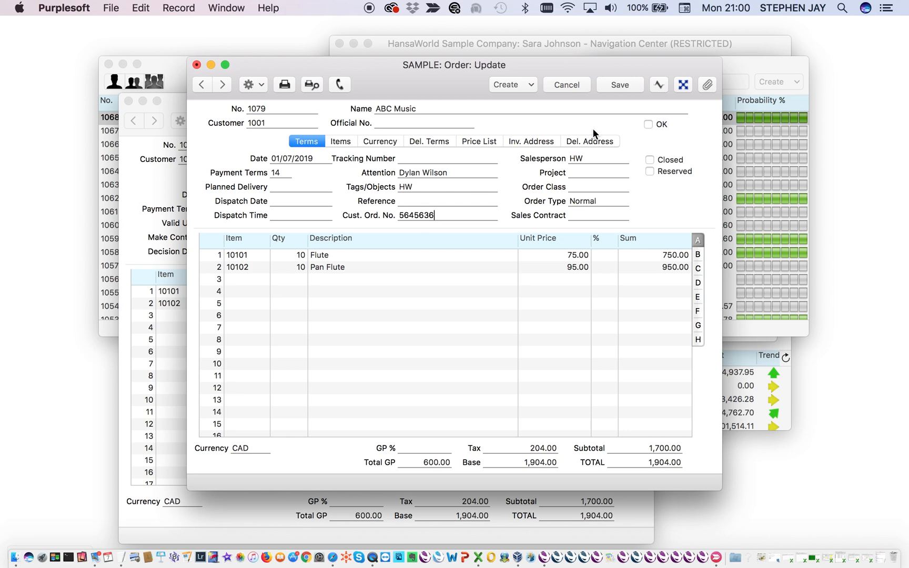
click(616, 84)
Step: Create an email from the order, mark it as sent, save it and return to the order
click(512, 84)
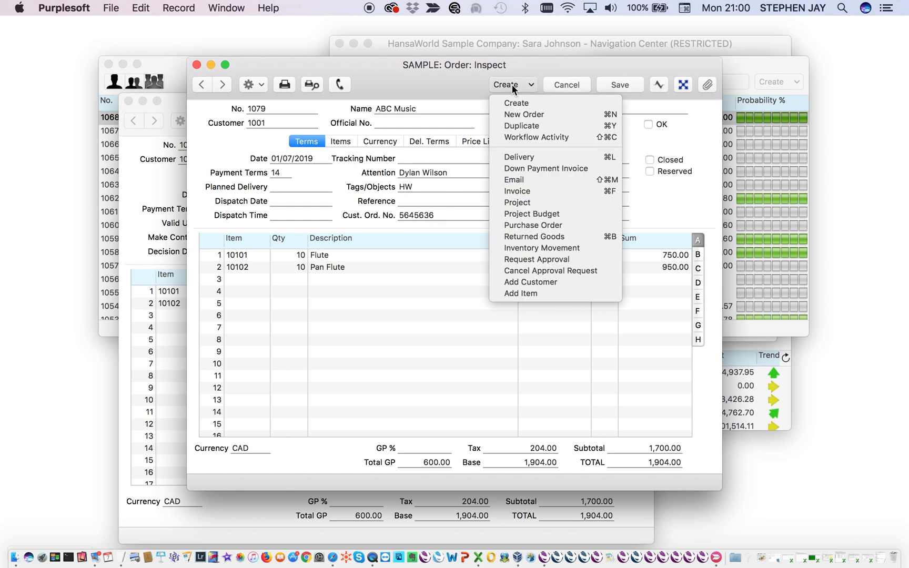
click(523, 181)
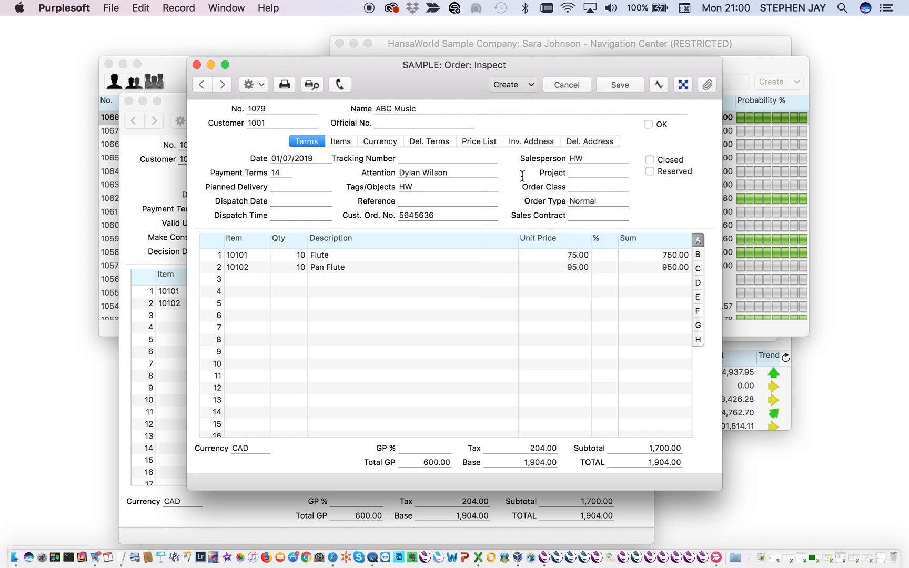
click(555, 214)
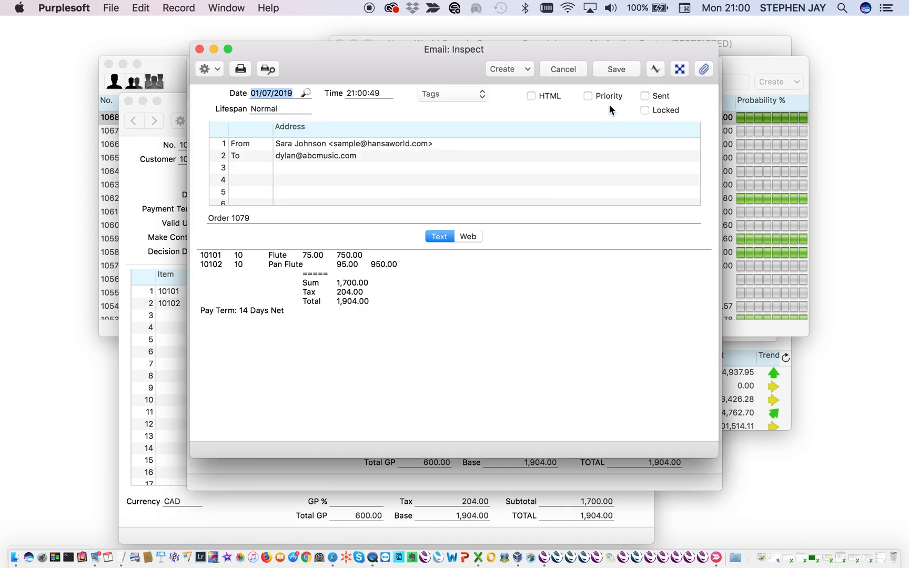
click(644, 97)
click(624, 69)
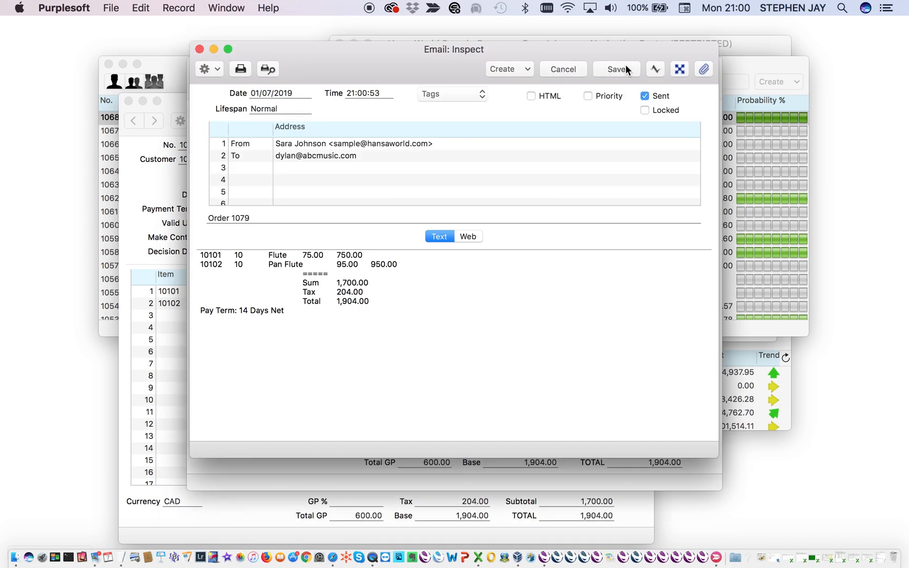
key(Escape)
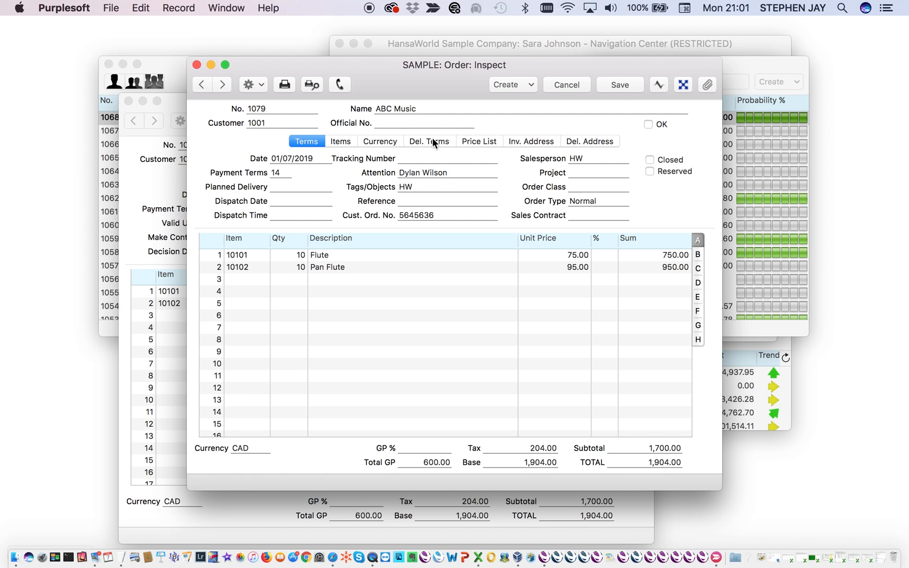
Step: Create a delivery from the order, set its location to WHS and save it
click(505, 85)
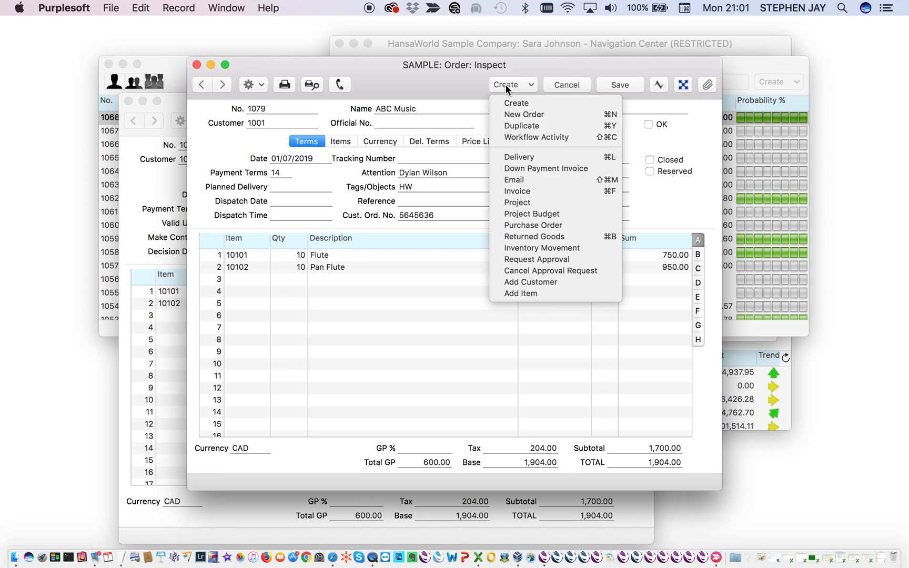
click(519, 157)
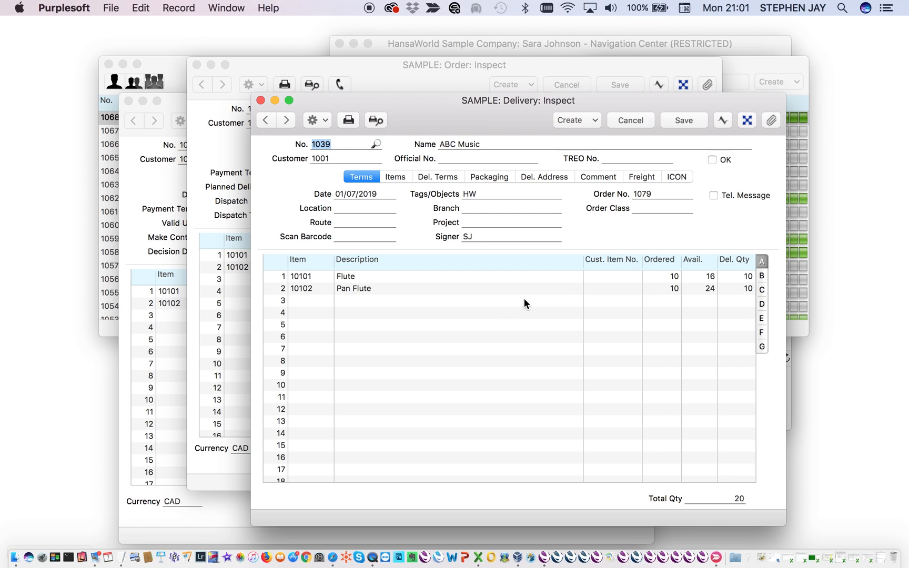
click(356, 209)
text(WHS)
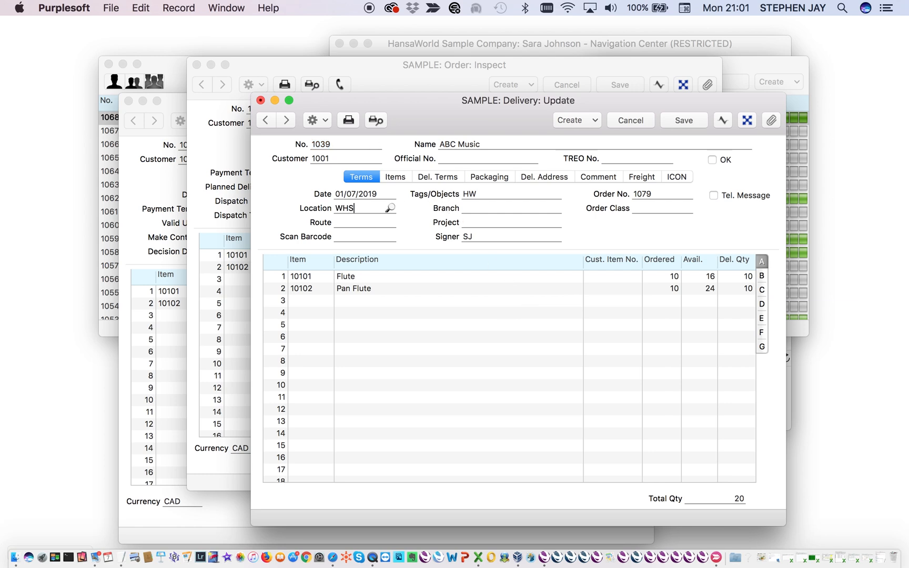
key(Tab)
click(691, 121)
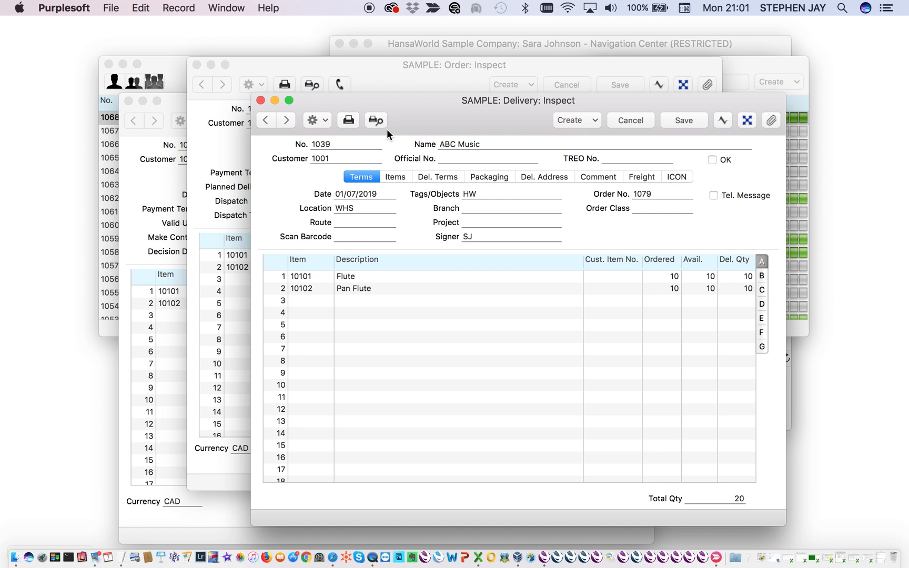
Step: Preview the delivery's picking list, close the preview, and mark the delivery as OK and save it
click(376, 120)
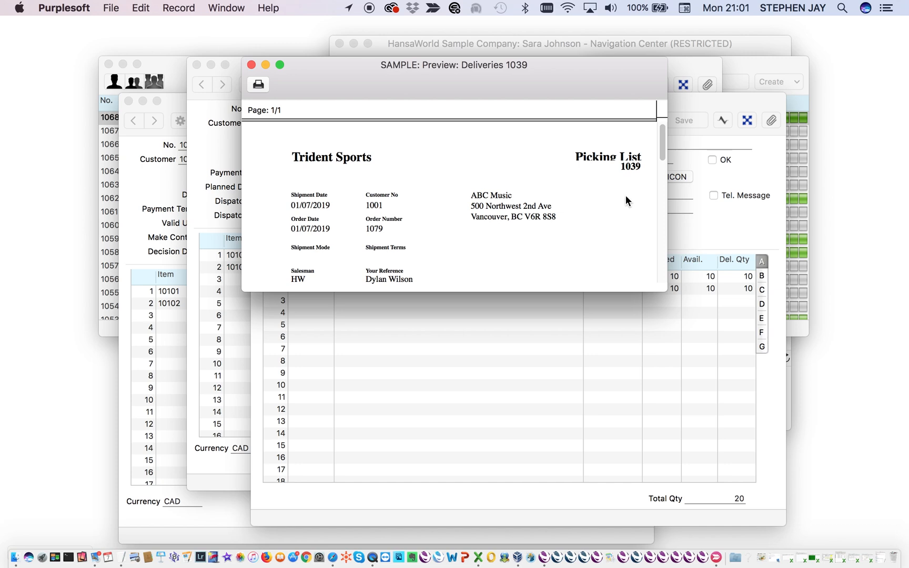
scroll(662, 245, down, 3)
scroll(662, 245, down, 3)
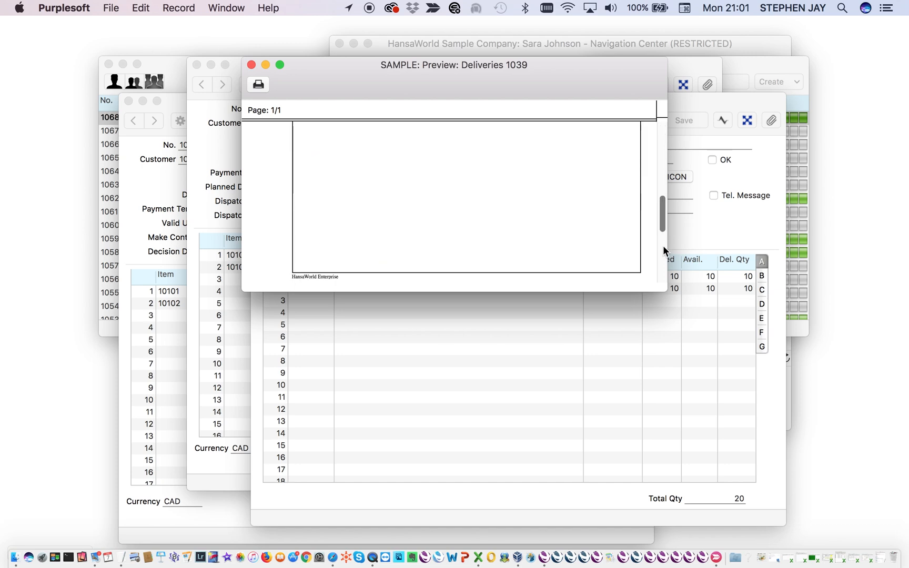
key(super+w)
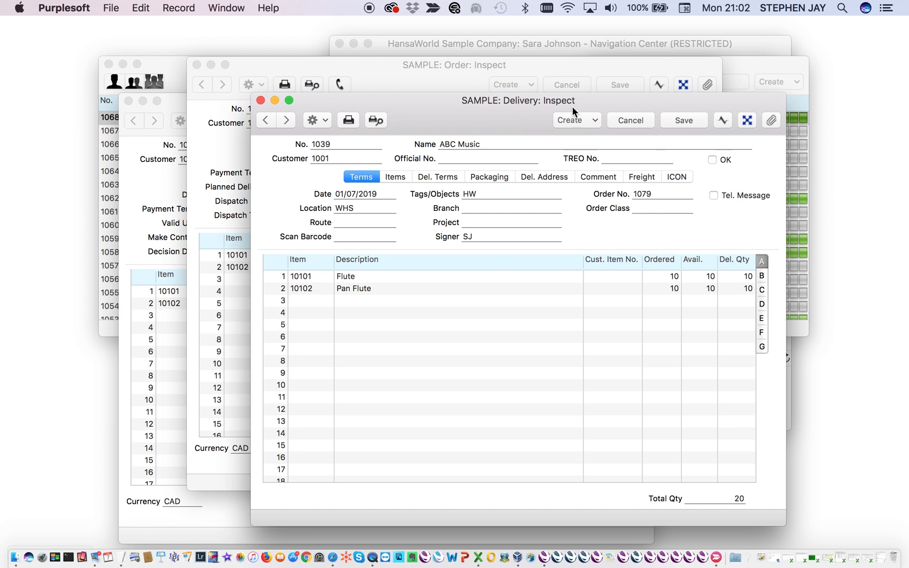
click(714, 160)
click(684, 120)
Step: Check the item status of the Flute and Pan Flute rows and the Pan Flute's stock by location, and close both status windows
click(284, 277)
right_click(284, 275)
click(298, 283)
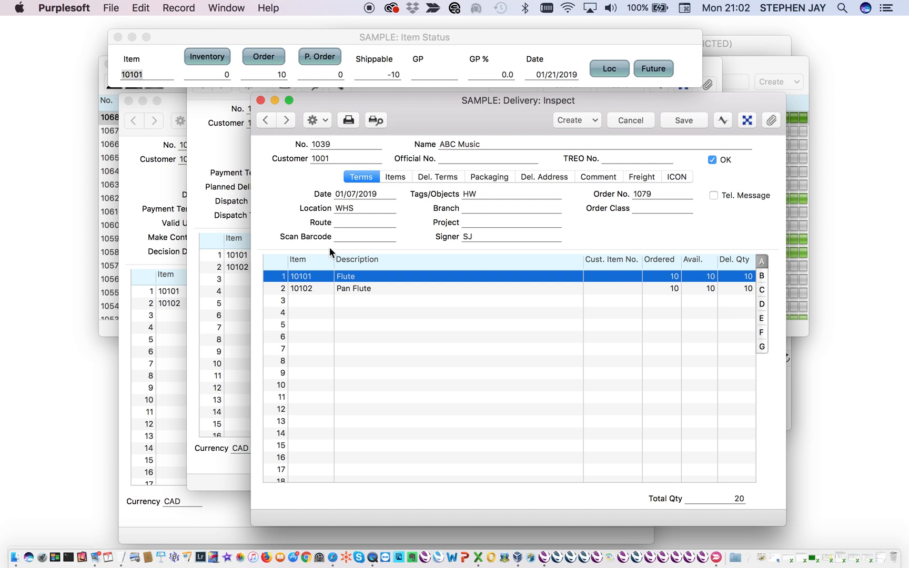
click(301, 288)
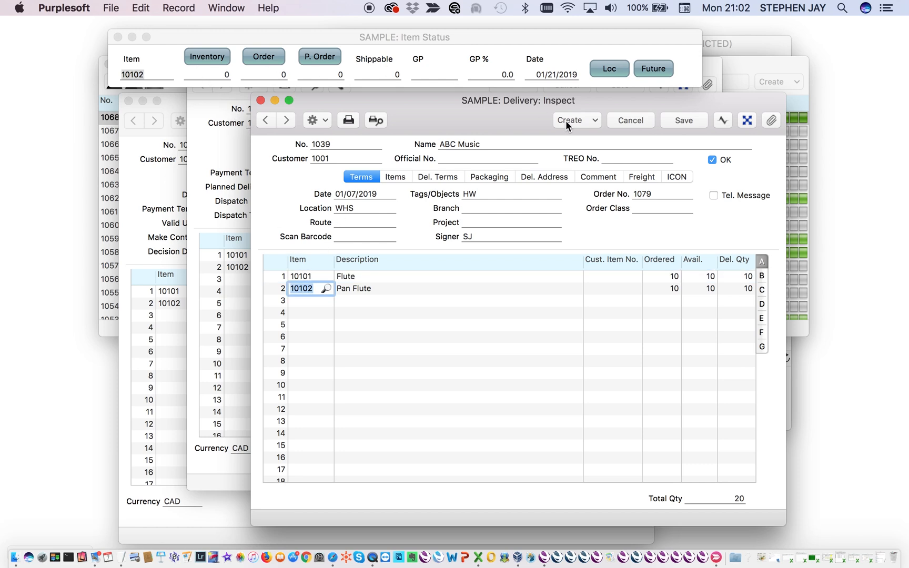
click(609, 72)
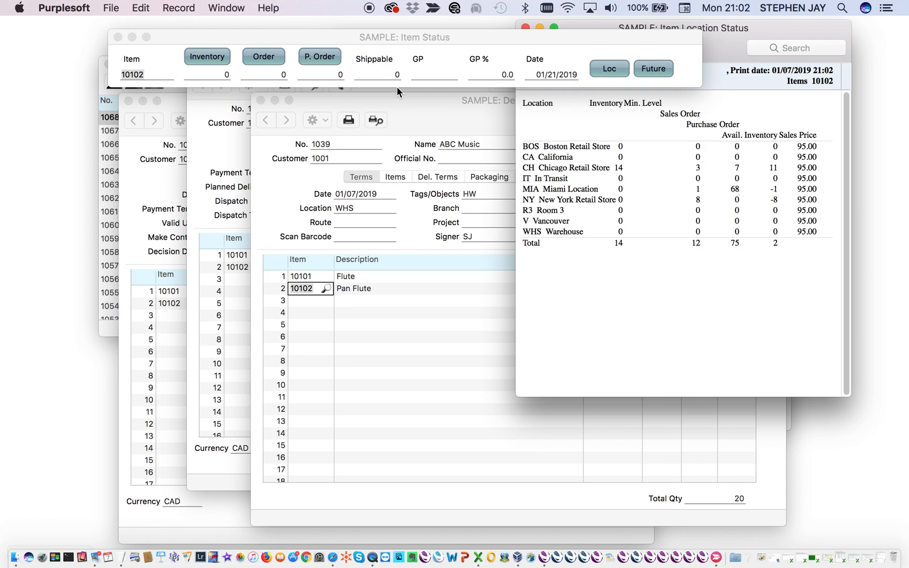
click(117, 37)
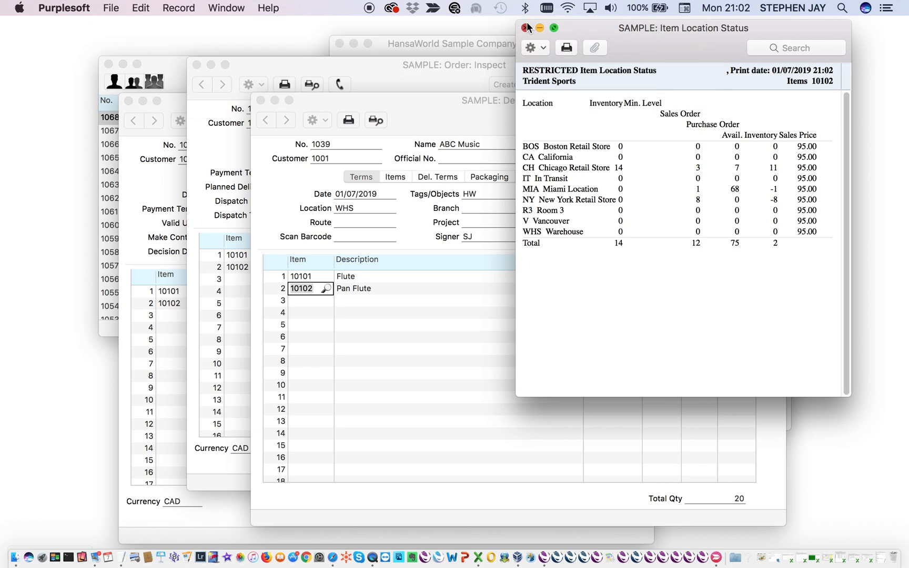
click(525, 27)
Step: Preview the approved delivery's packing slip down to its item lines, and close the preview and the delivery
click(374, 121)
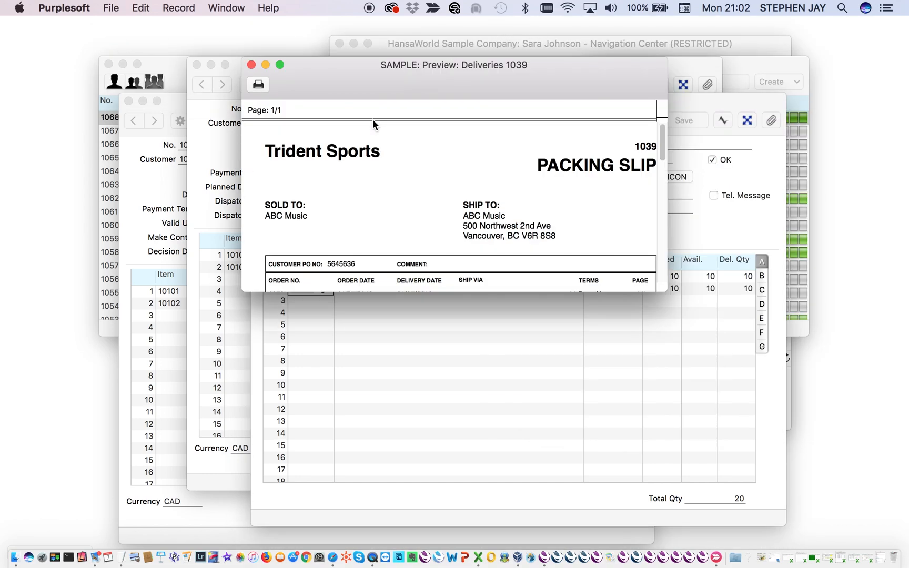
click(661, 256)
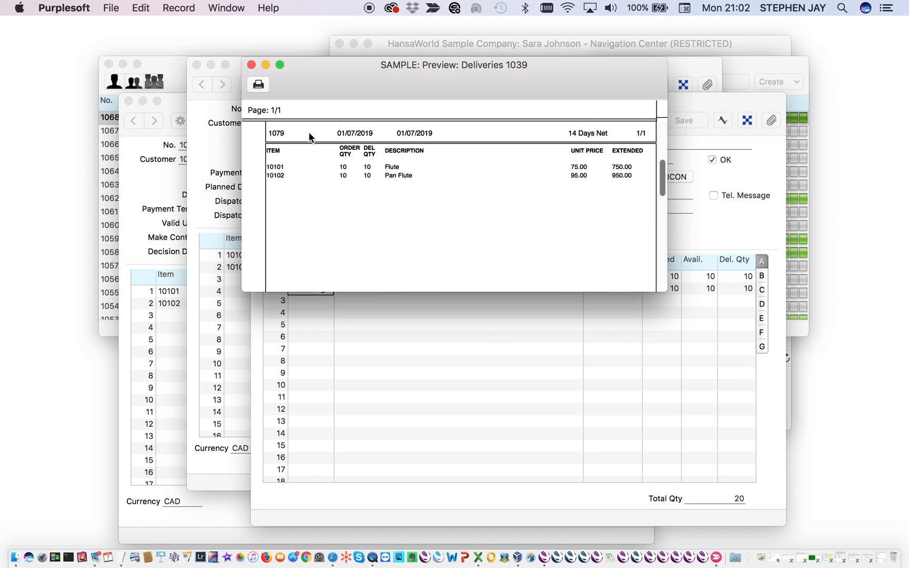
click(251, 65)
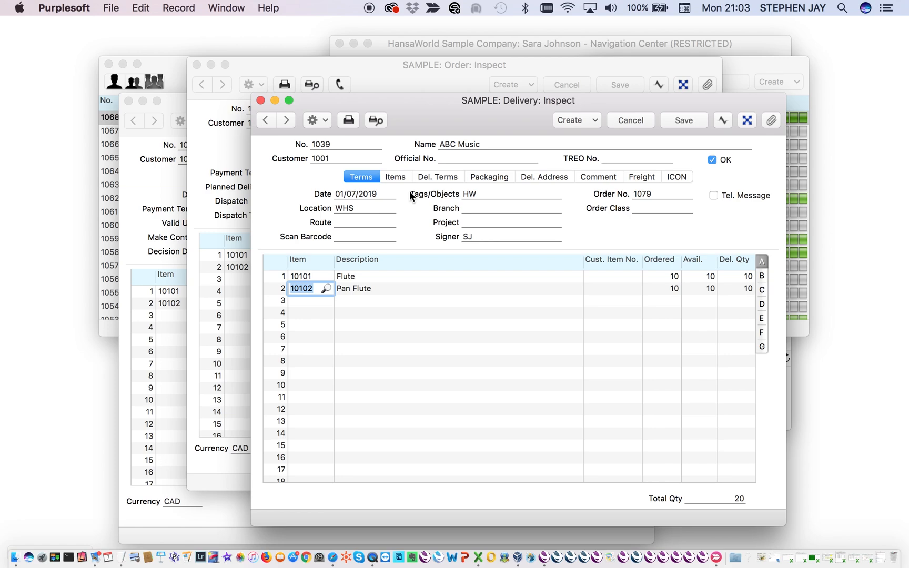
key(super+w)
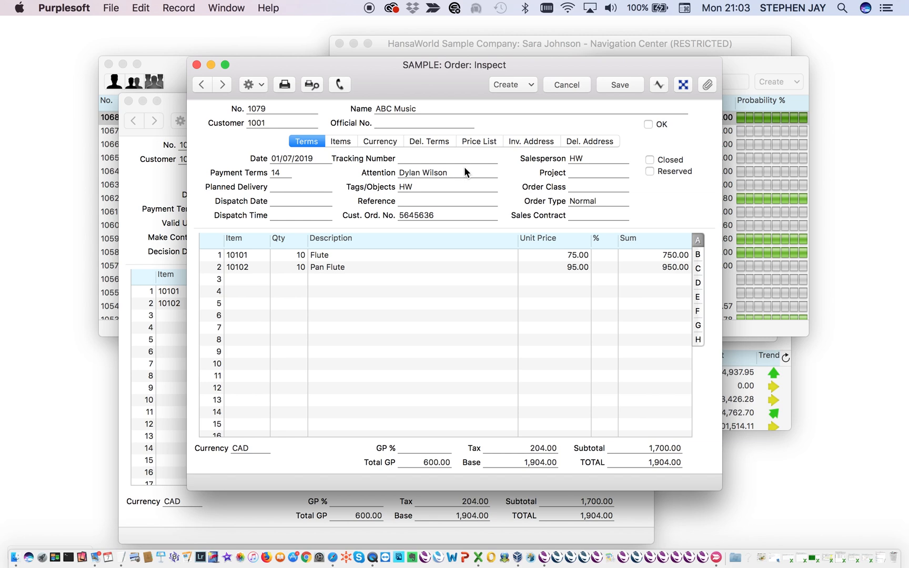
Step: Create an invoice from the order, move its window clear of the order, mark it as OK and save it
click(509, 83)
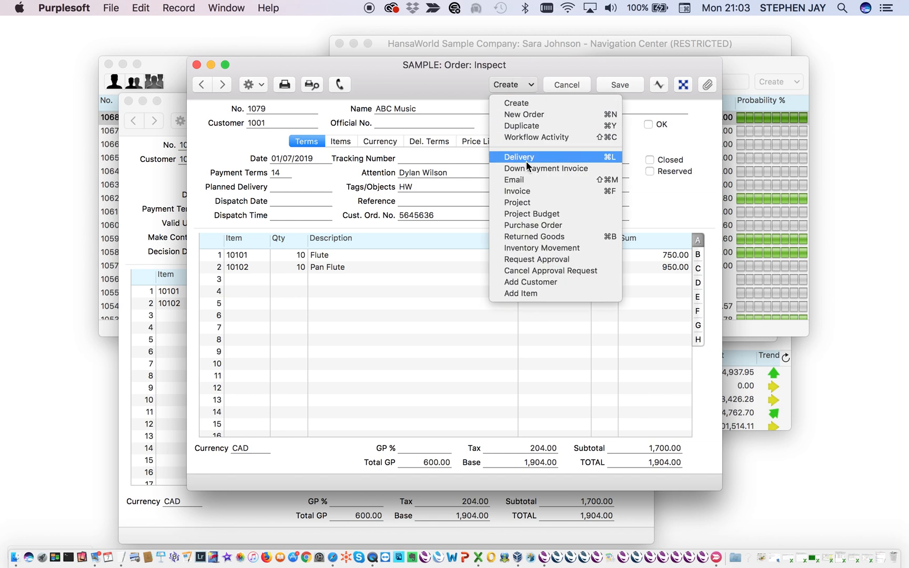
click(517, 191)
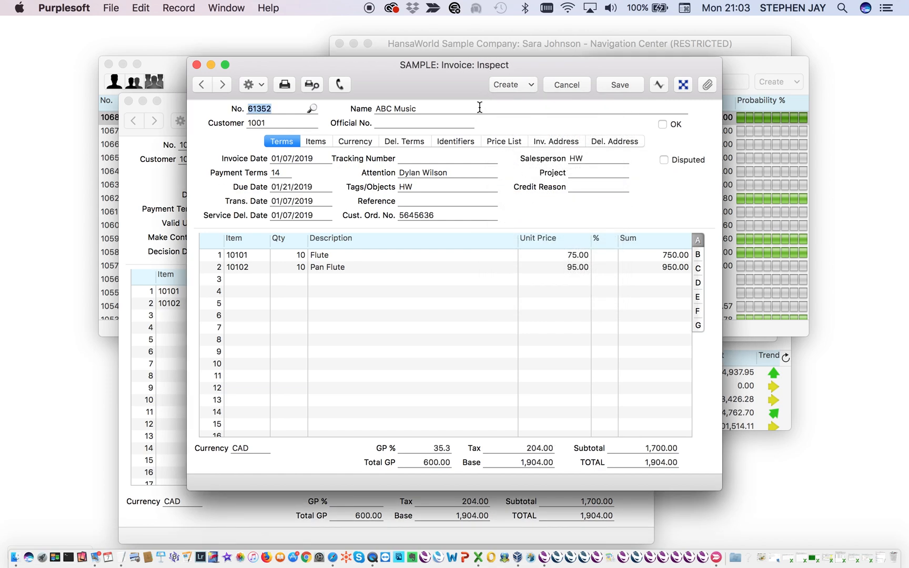
drag(470, 93, 533, 123)
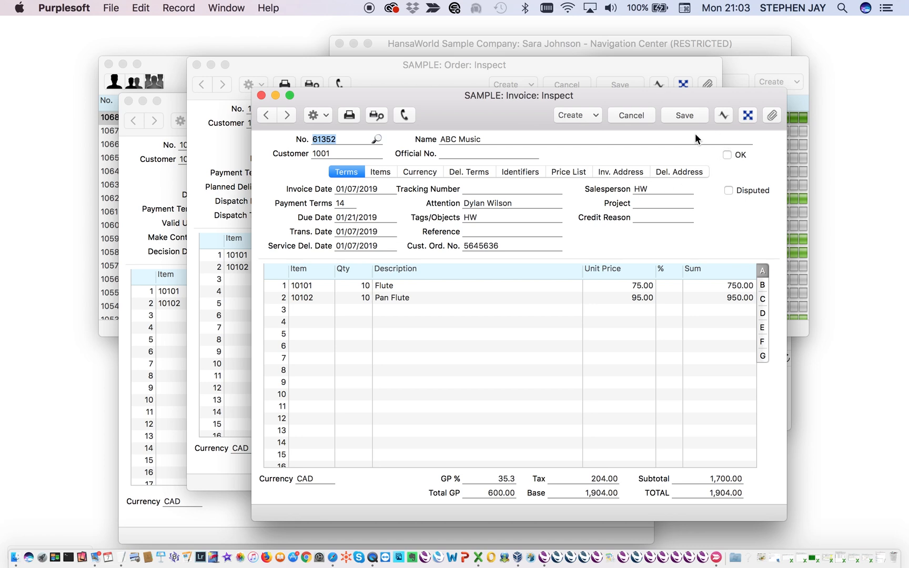
click(727, 155)
click(685, 114)
Step: Open the invoice's GL transaction to review its postings, and close both the transaction and the invoice
click(318, 114)
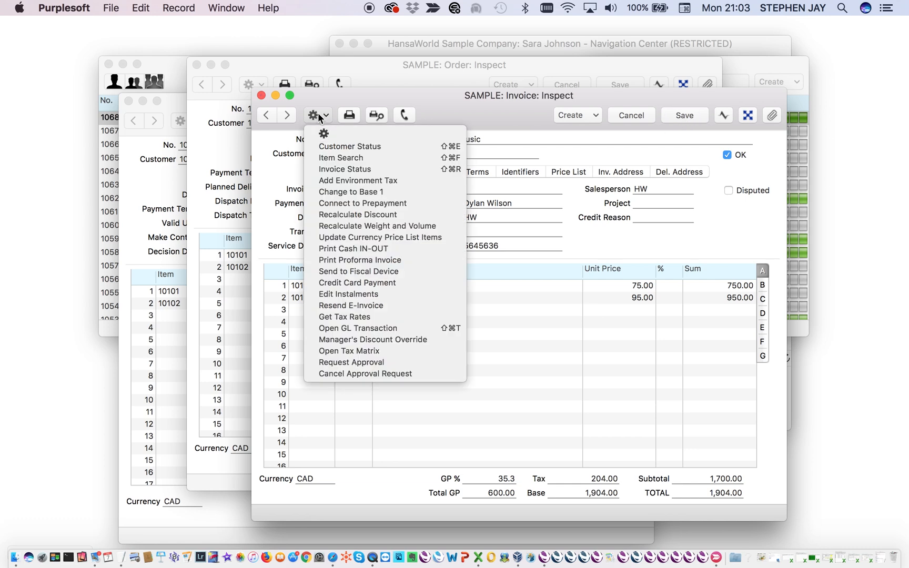
click(372, 330)
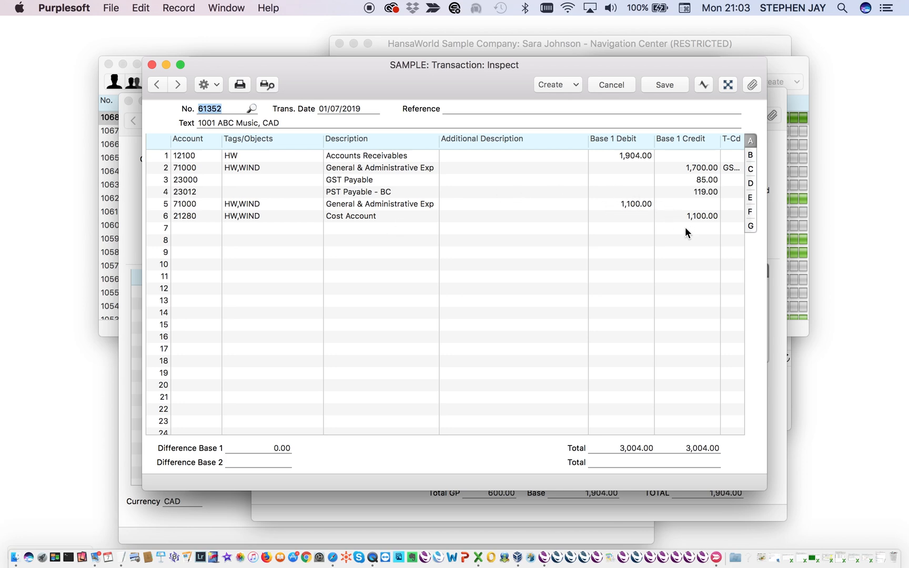
key(super+w)
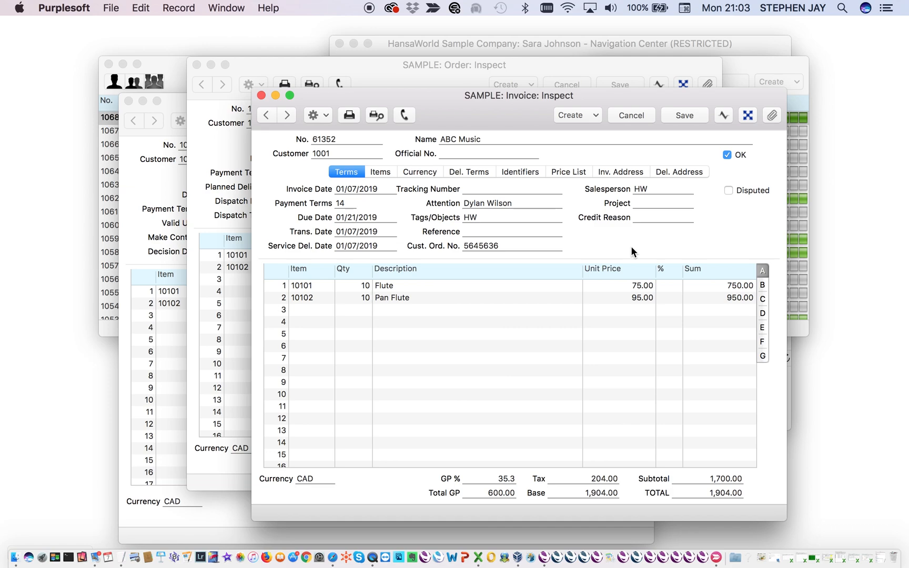
key(super+w)
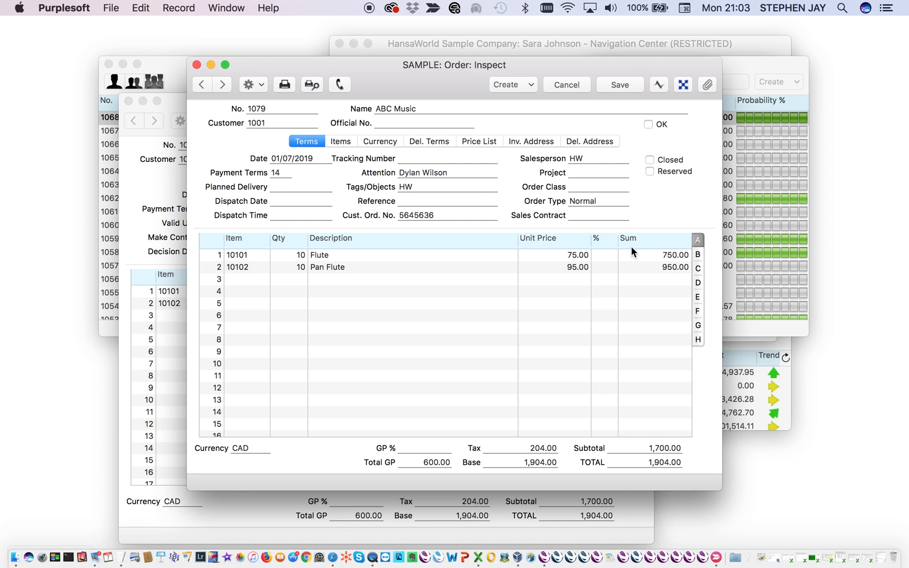
Step: Show the order's linked records, open the linked quotation, and close it along with the Item Status window and the original quotation
click(682, 84)
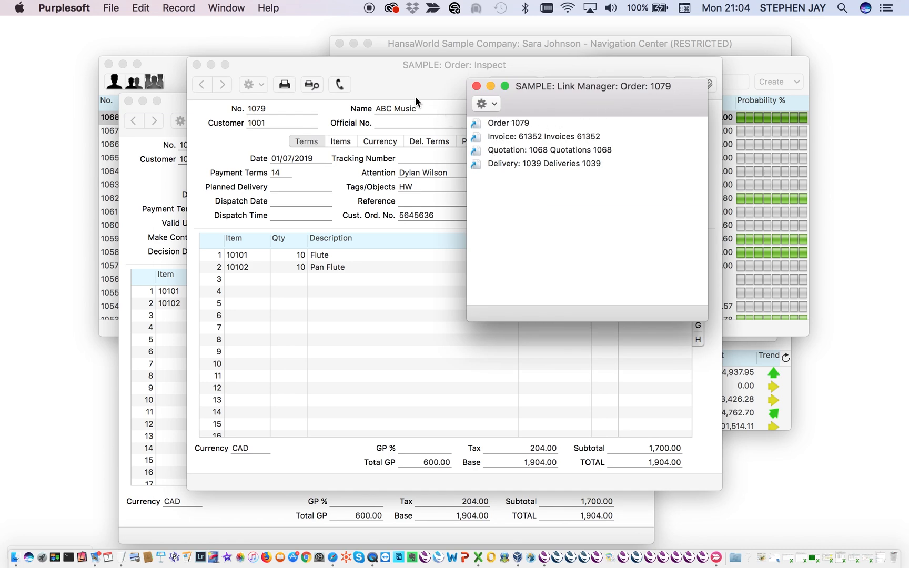
double_click(514, 151)
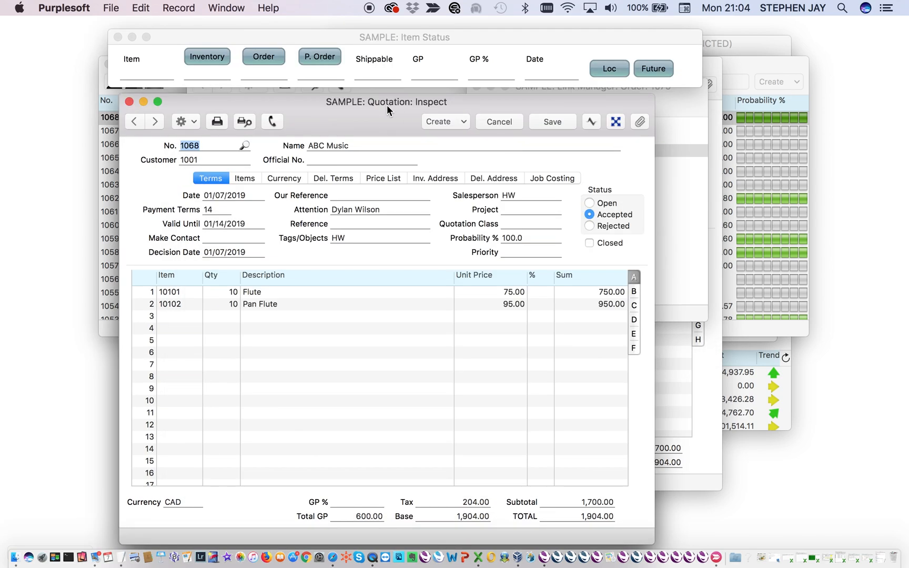
key(Escape)
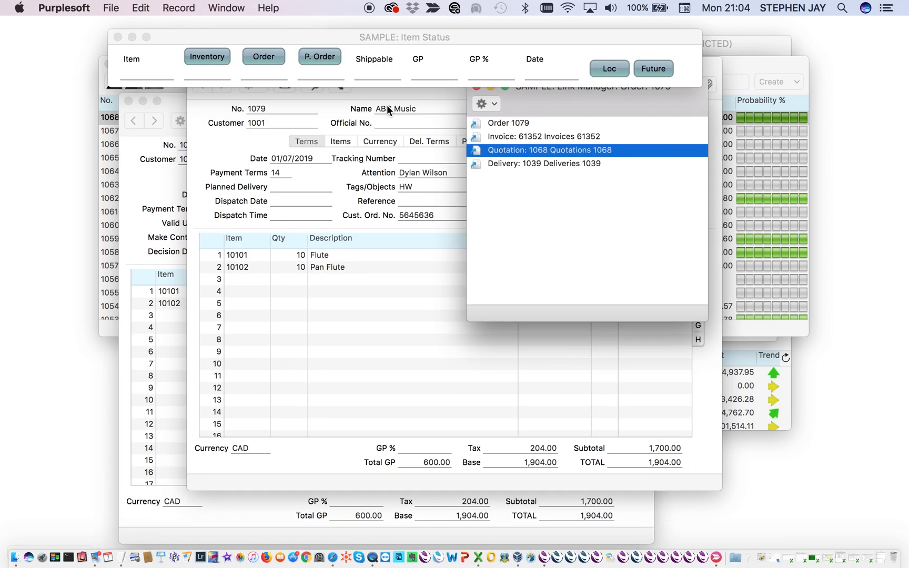
click(117, 36)
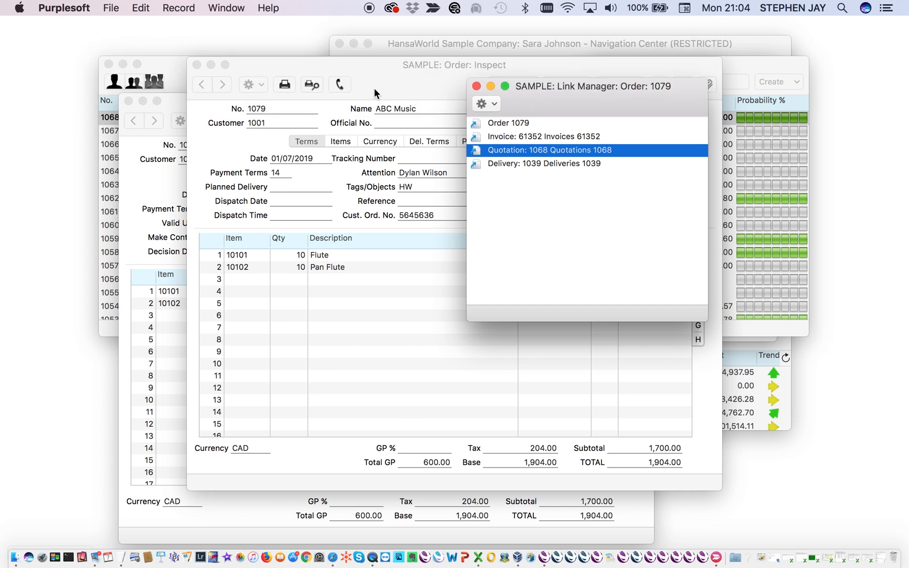
click(128, 101)
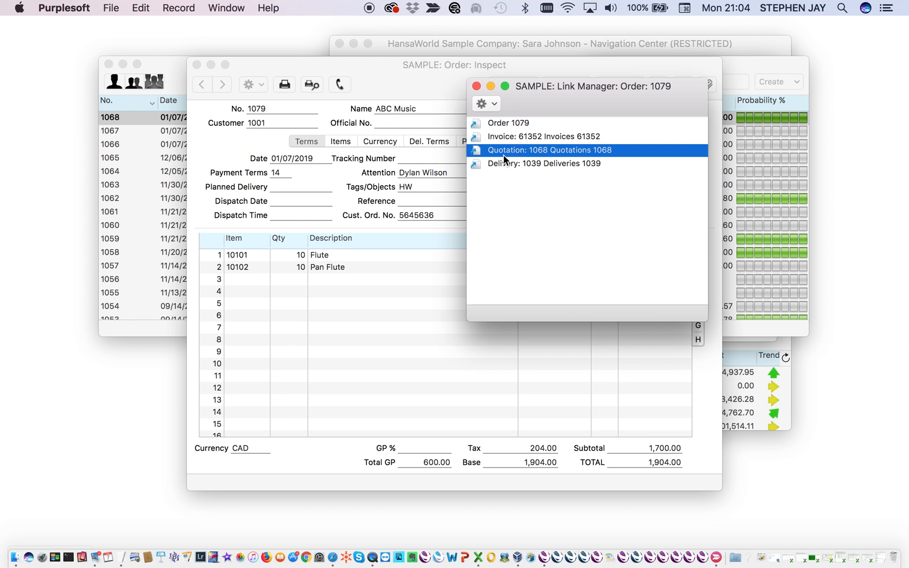
Step: View the linked order email and close it, and open the linked delivery from the order's linked records
double_click(502, 124)
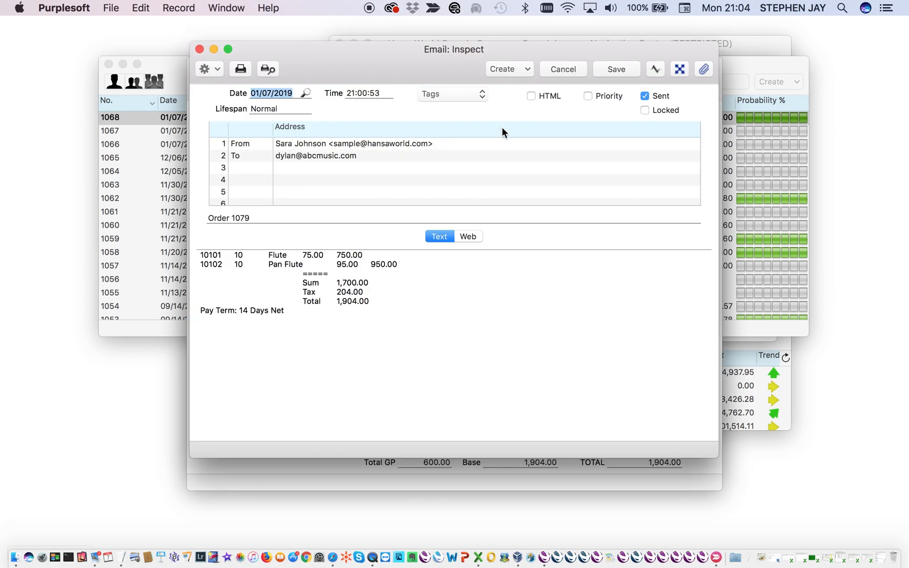
key(Escape)
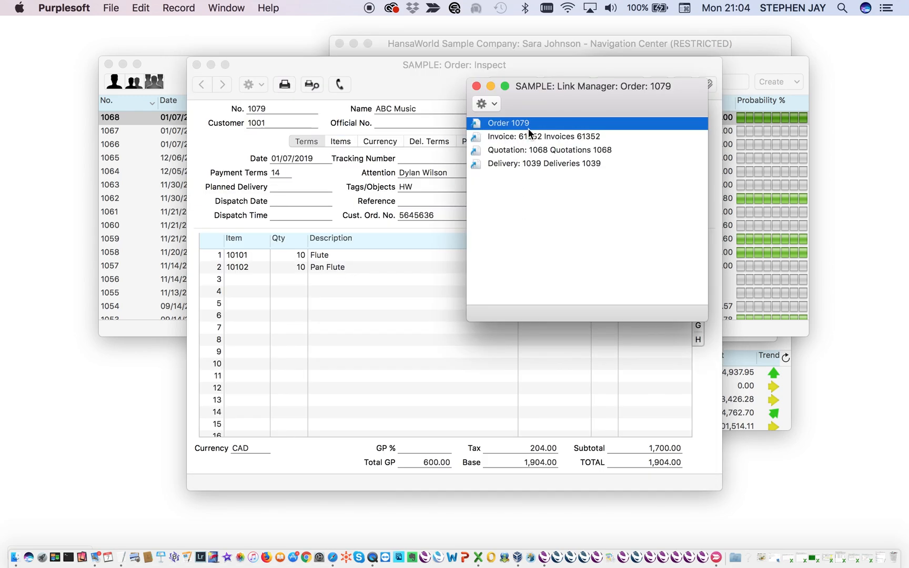
double_click(516, 162)
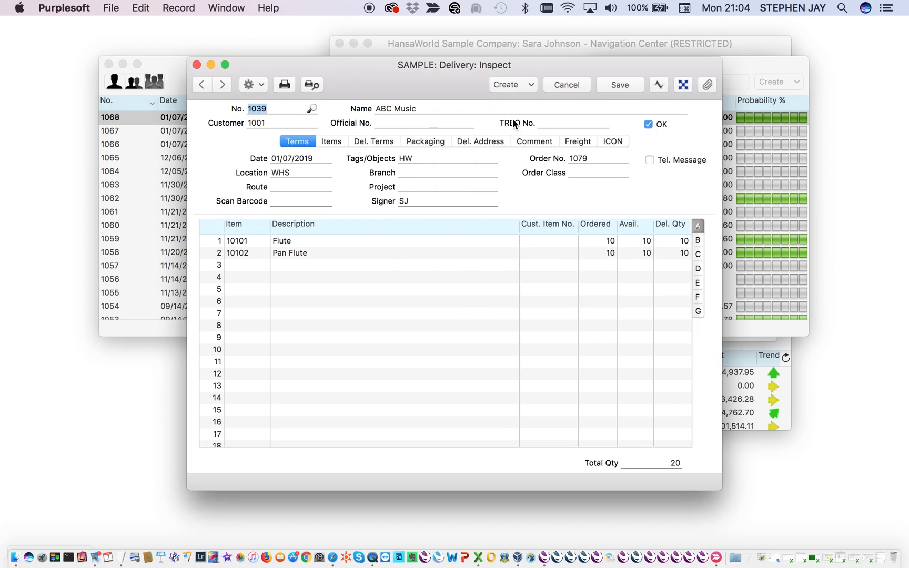
Step: Close the delivery and the quotations list, and open the Customer Status report for ABC Music from the Contacts register
key(Escape)
key(Escape)
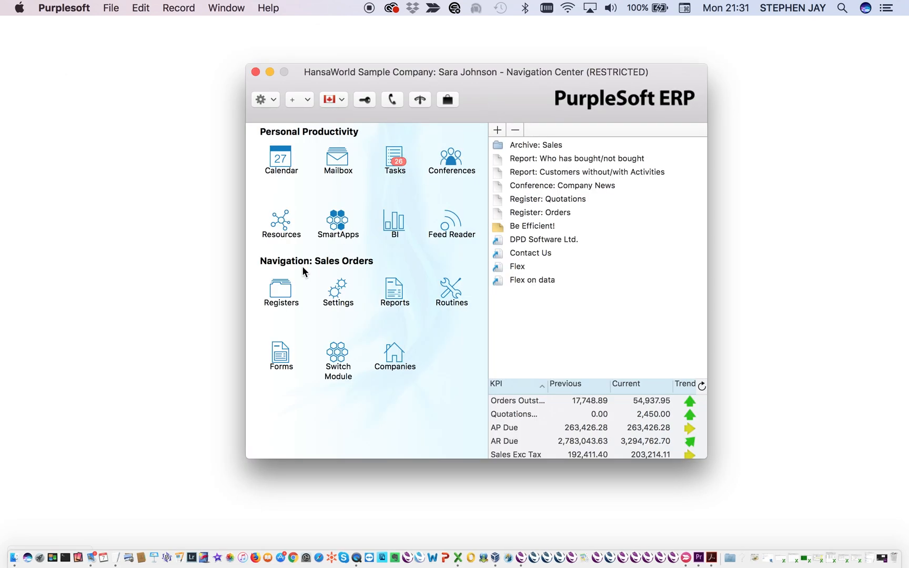
click(281, 289)
double_click(533, 142)
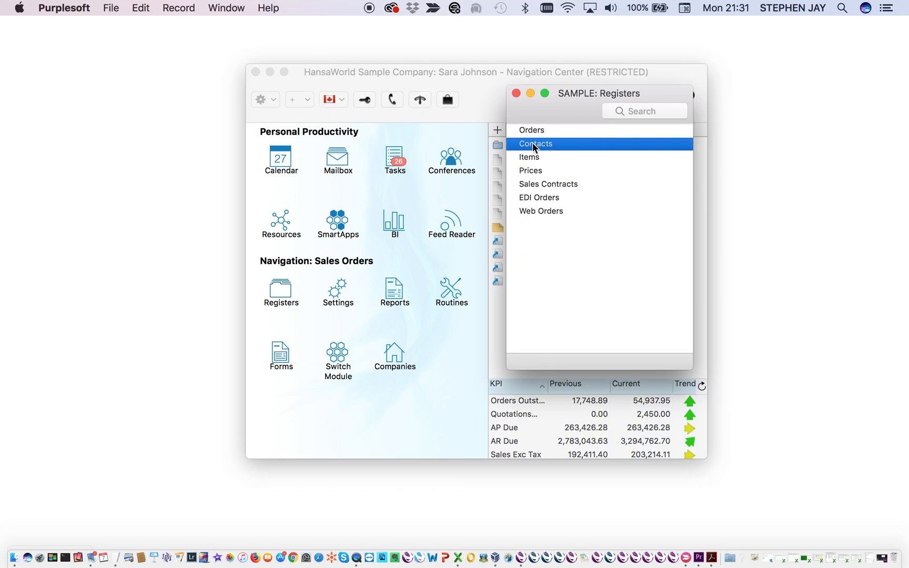
click(361, 135)
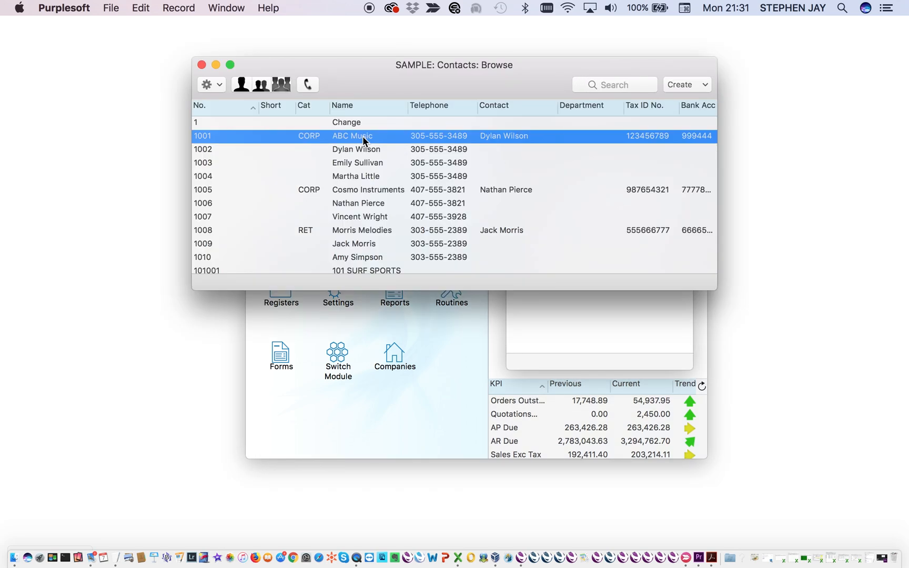
click(218, 85)
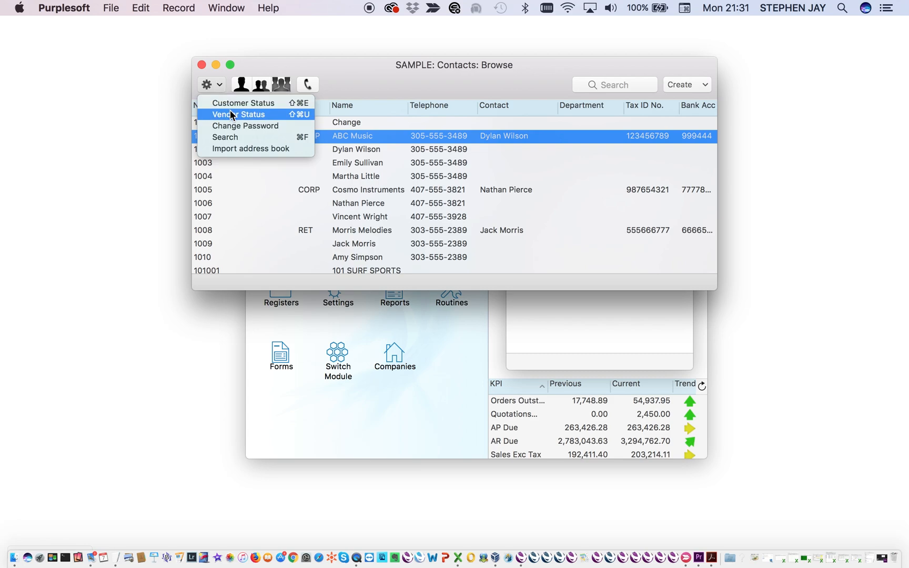
click(235, 102)
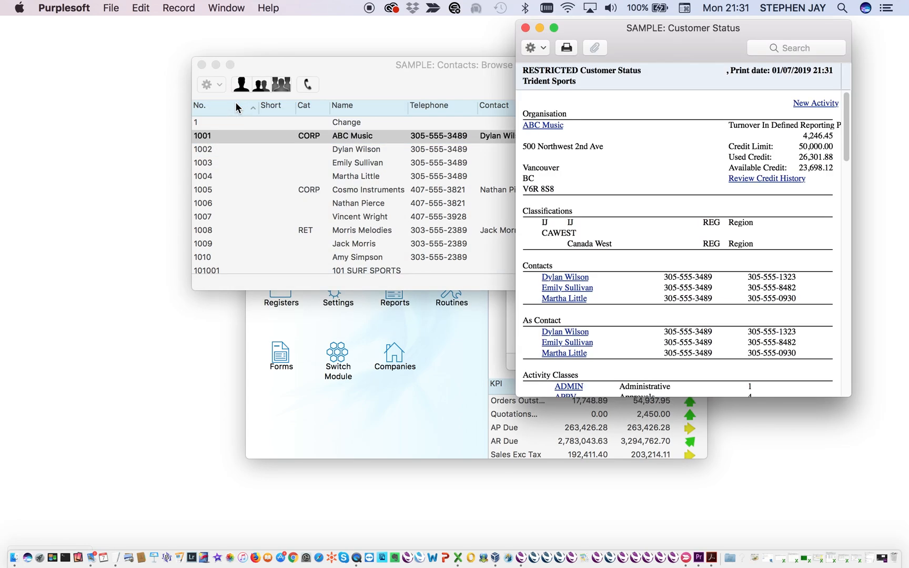
Step: Expand the Customer Status report to full screen and review its receivables, monthly turnover, items sold, quotations and orders
click(554, 28)
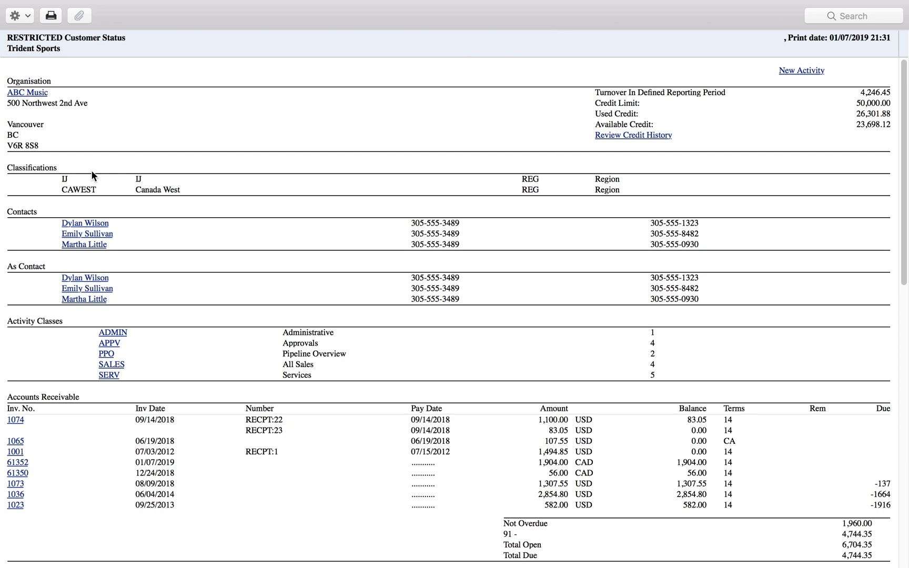
scroll(137, 269, down, 3)
scroll(137, 268, down, 3)
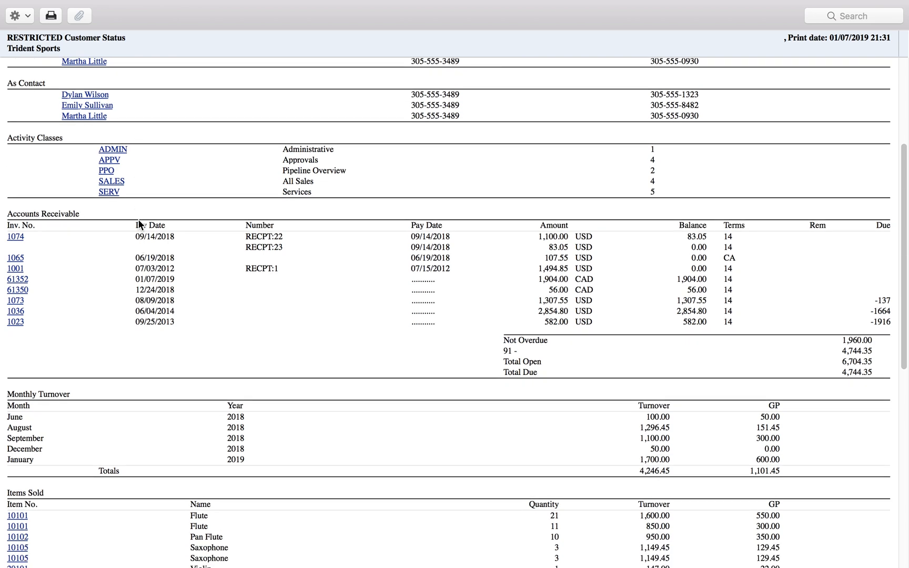
scroll(138, 220, down, 3)
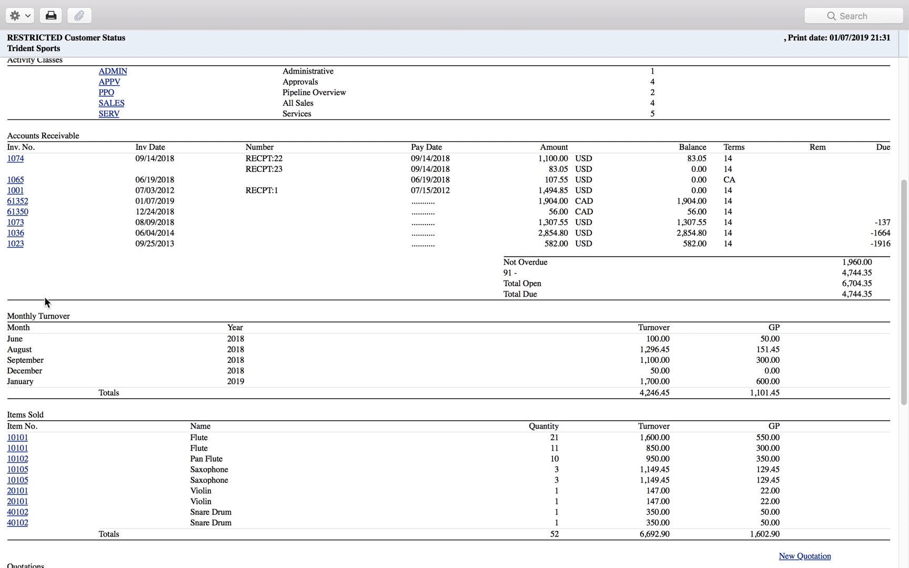
scroll(55, 385, down, 10)
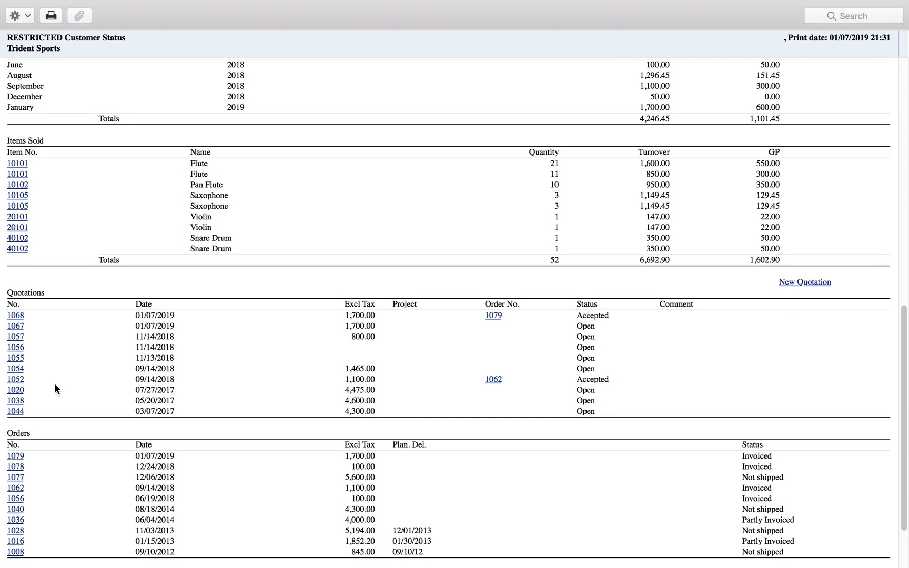
scroll(55, 385, down, 2)
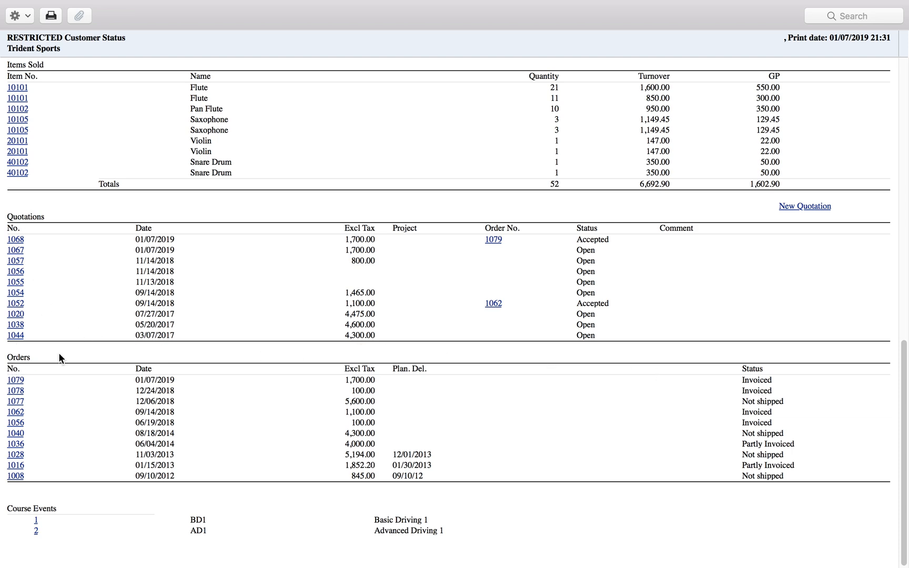
Step: Open ABC Music's order dated 01/07/2019 from the report and open its attached file New_Free_EULA_Feb2015.pdf
click(16, 378)
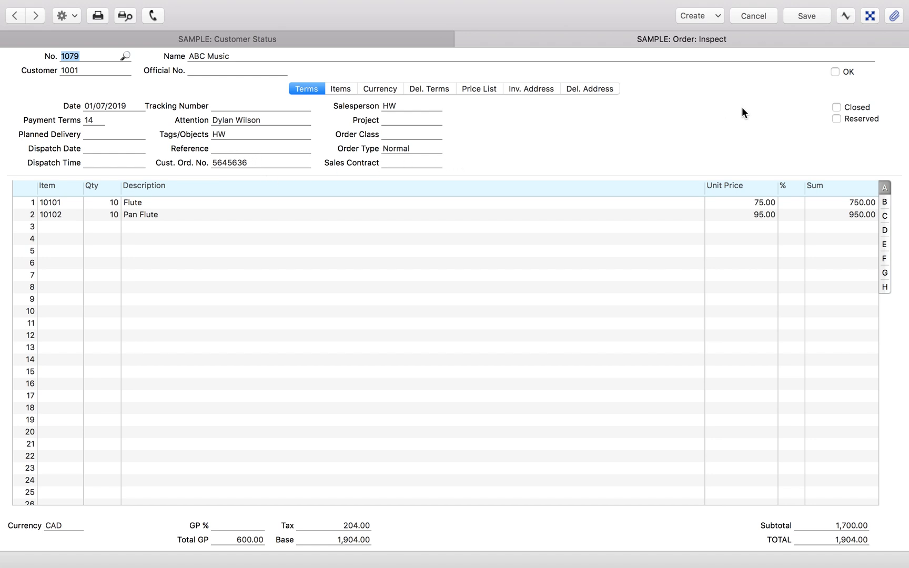
click(894, 16)
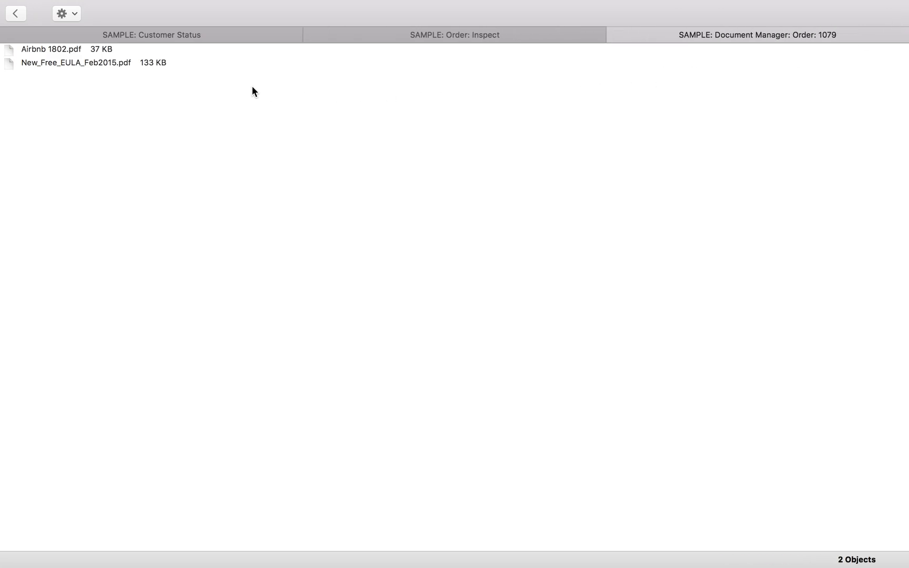
click(85, 55)
click(72, 66)
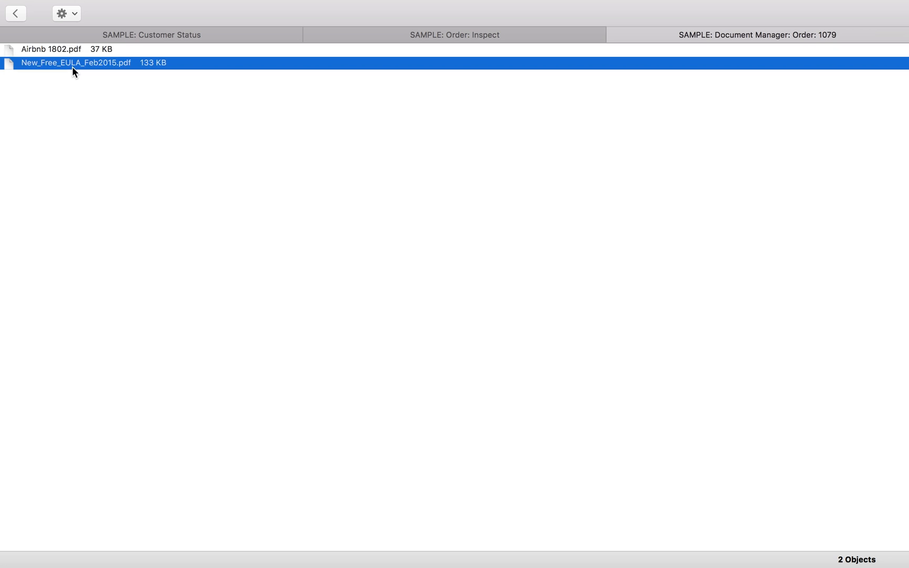
click(77, 17)
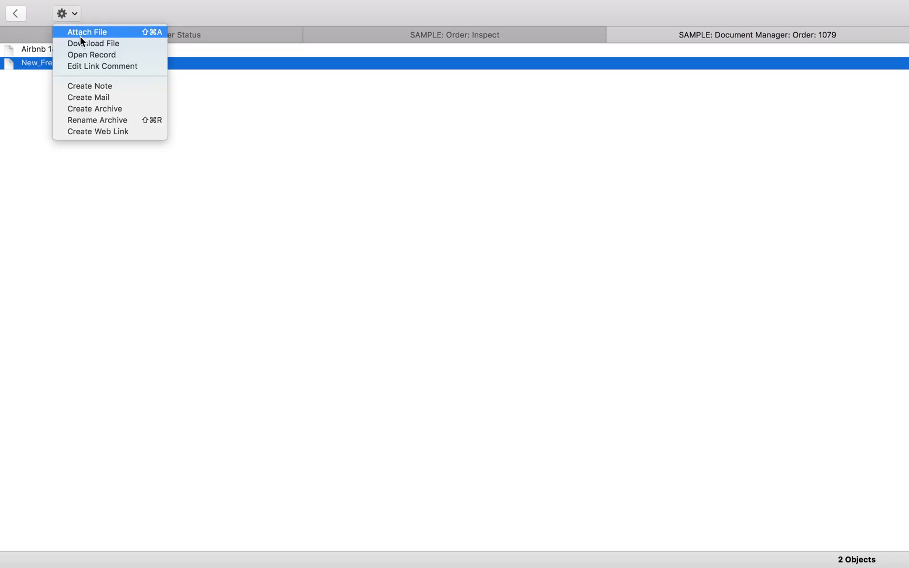
click(86, 56)
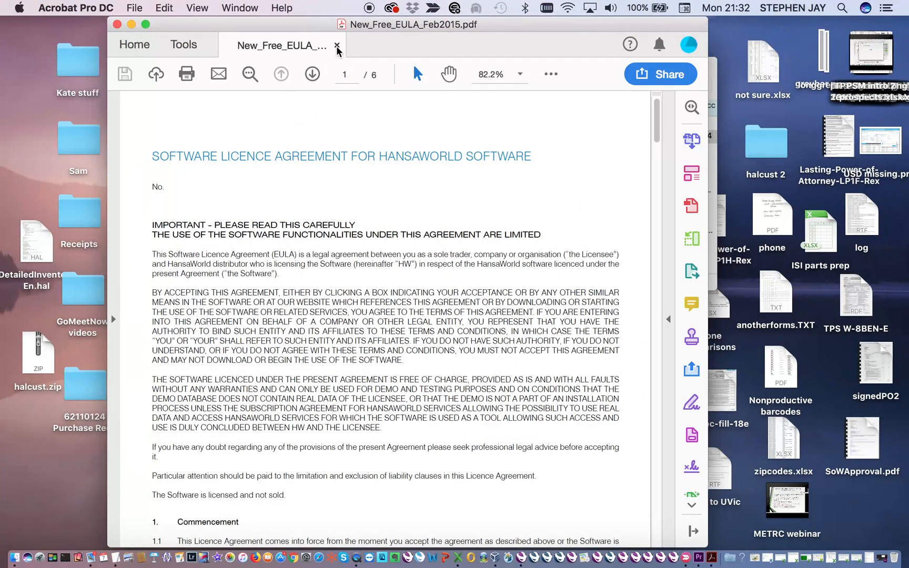
Step: Close the PDF in Acrobat, switch back to Purplesoft, and close the Contacts and Registers windows
click(336, 46)
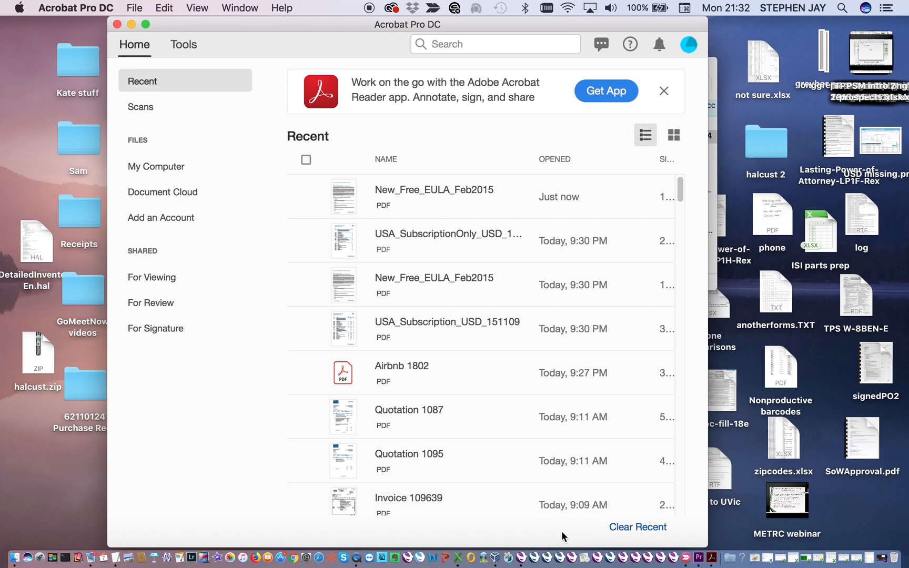
click(524, 554)
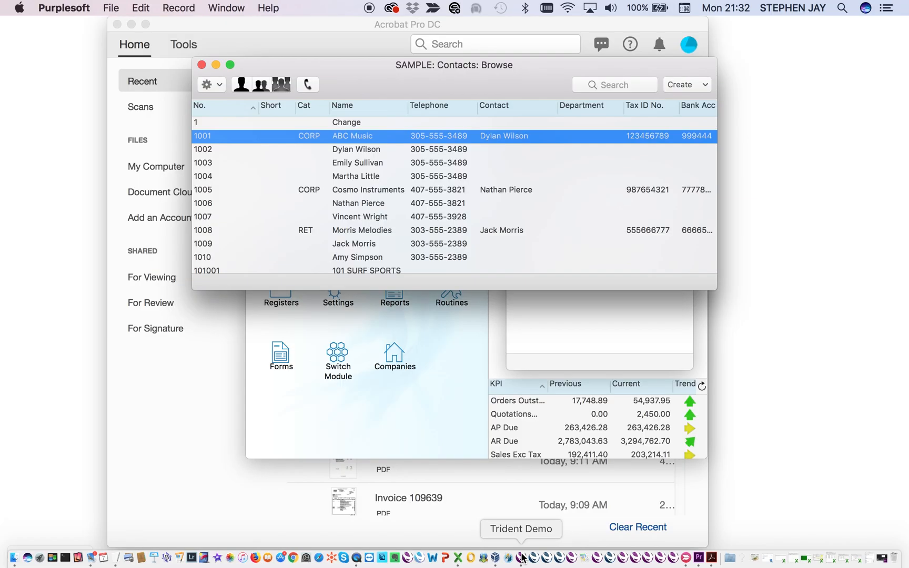
key(super+w)
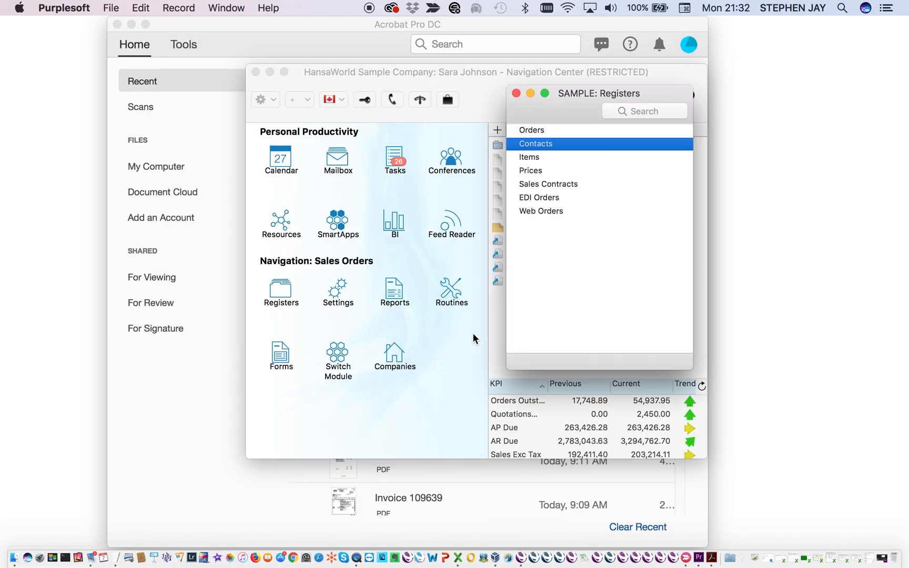
key(super+w)
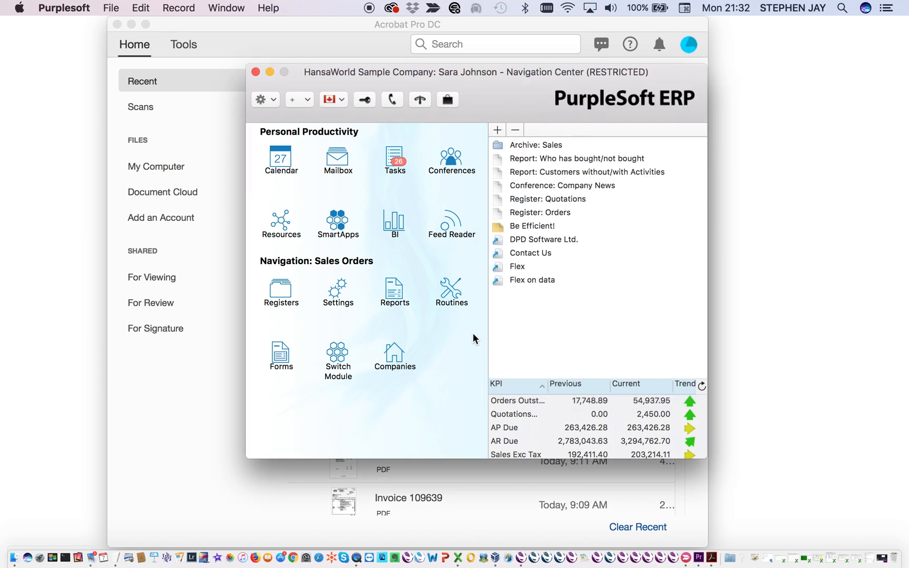